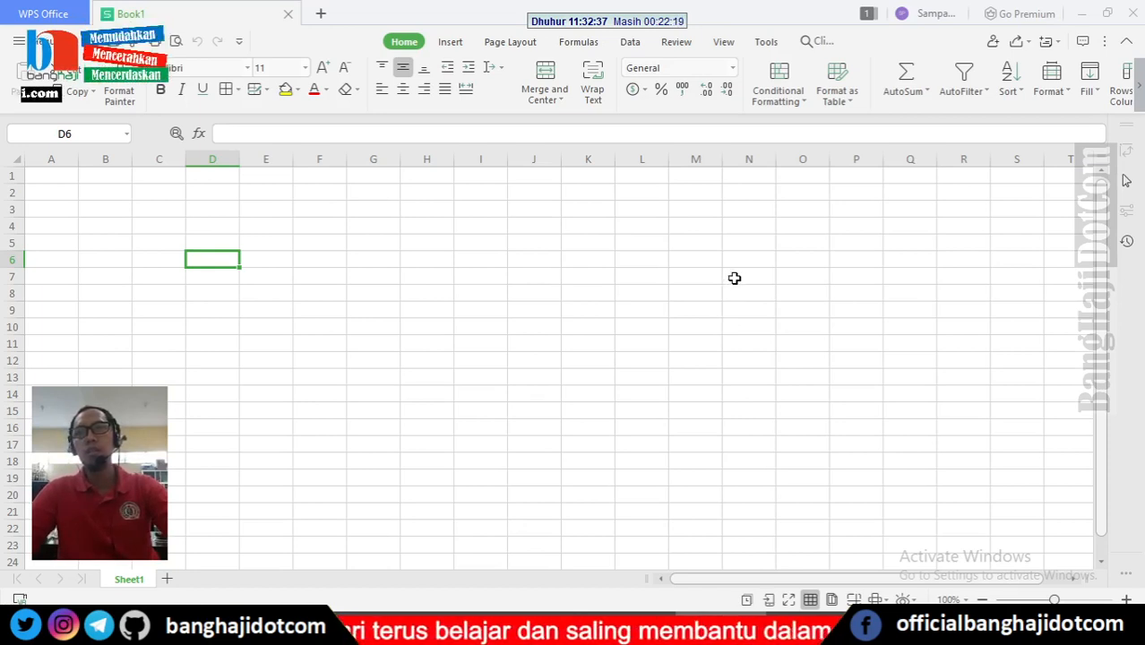
click(527, 244)
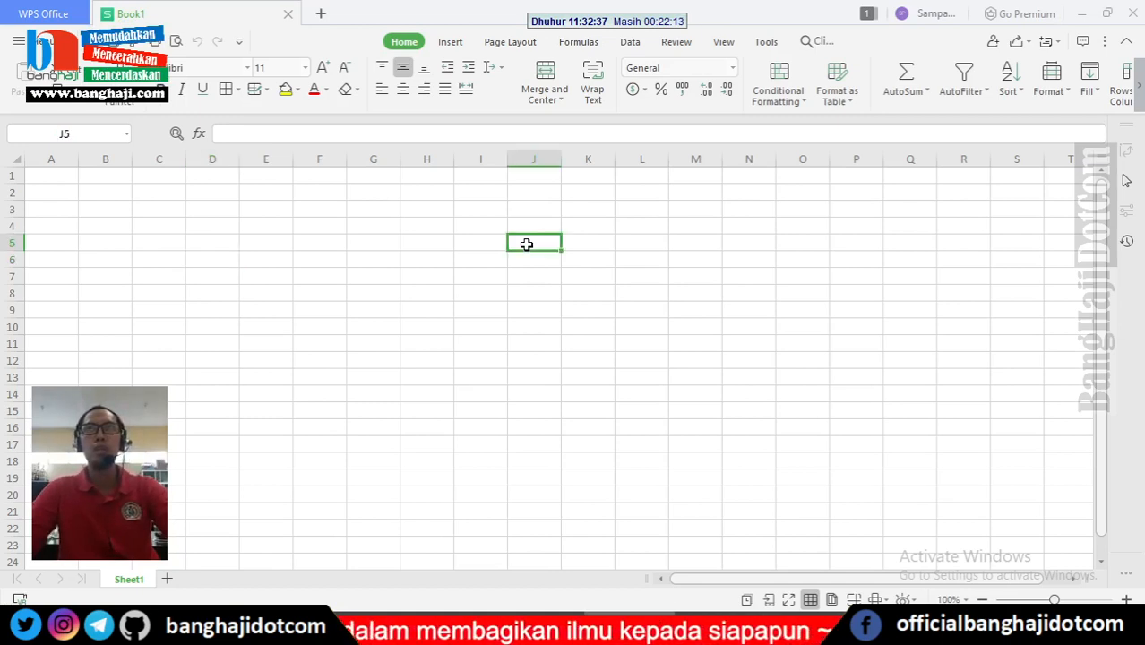
click(491, 246)
click(473, 227)
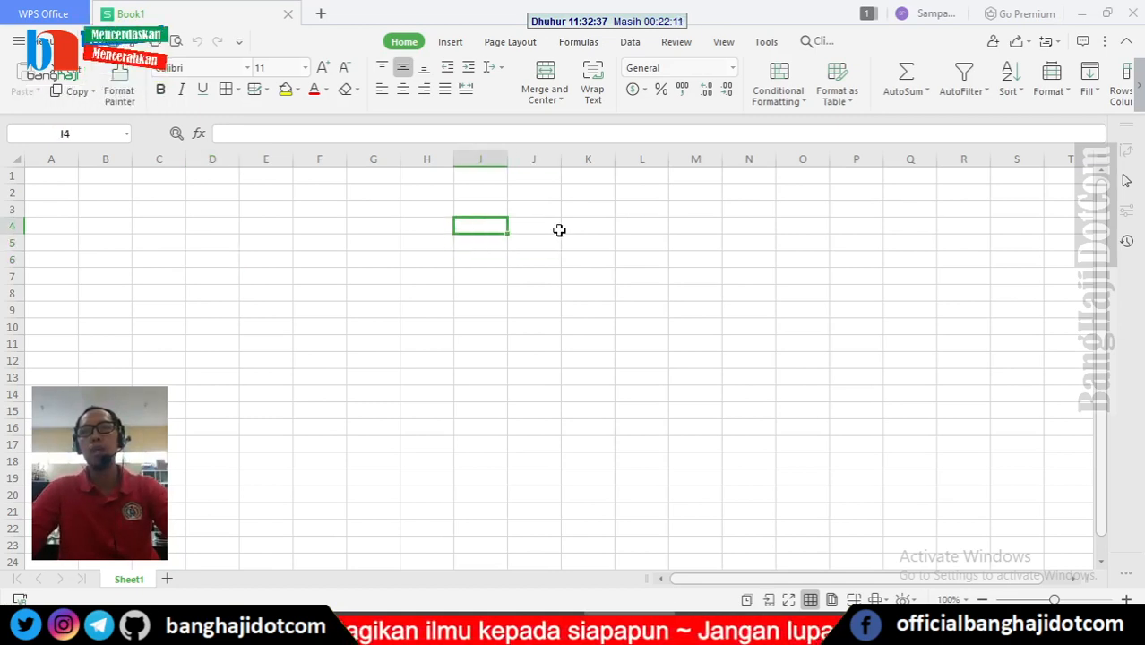
click(548, 230)
click(484, 227)
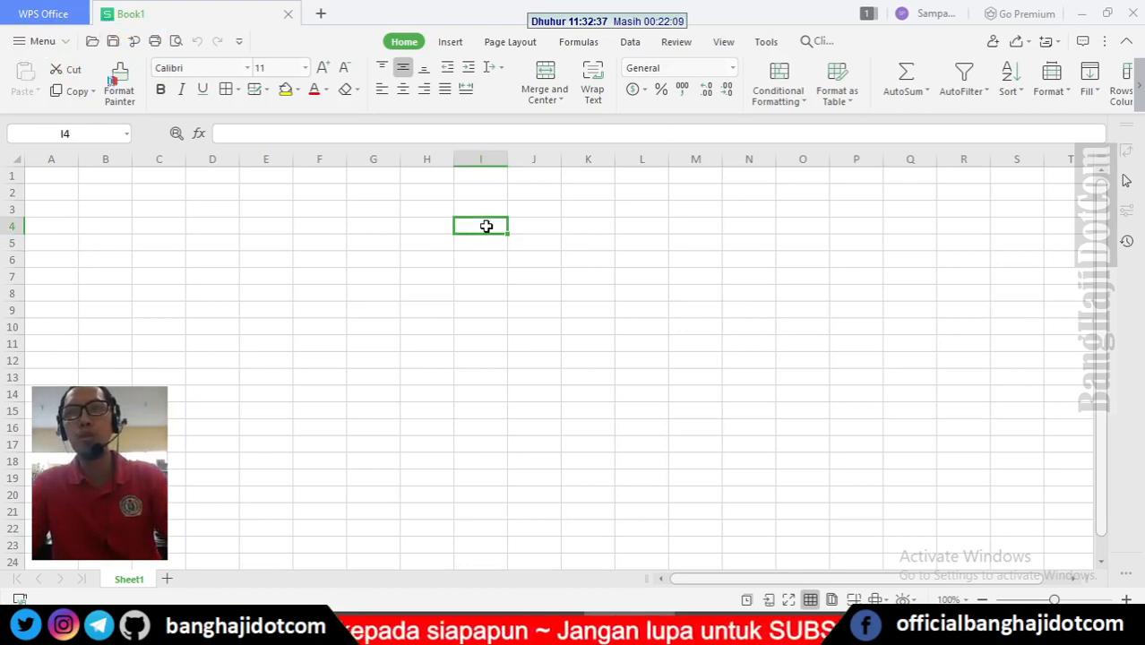
Step: Enter the numbers 5, 6, 2, 7, 9 and 10 down cells H3 to H8
click(411, 210)
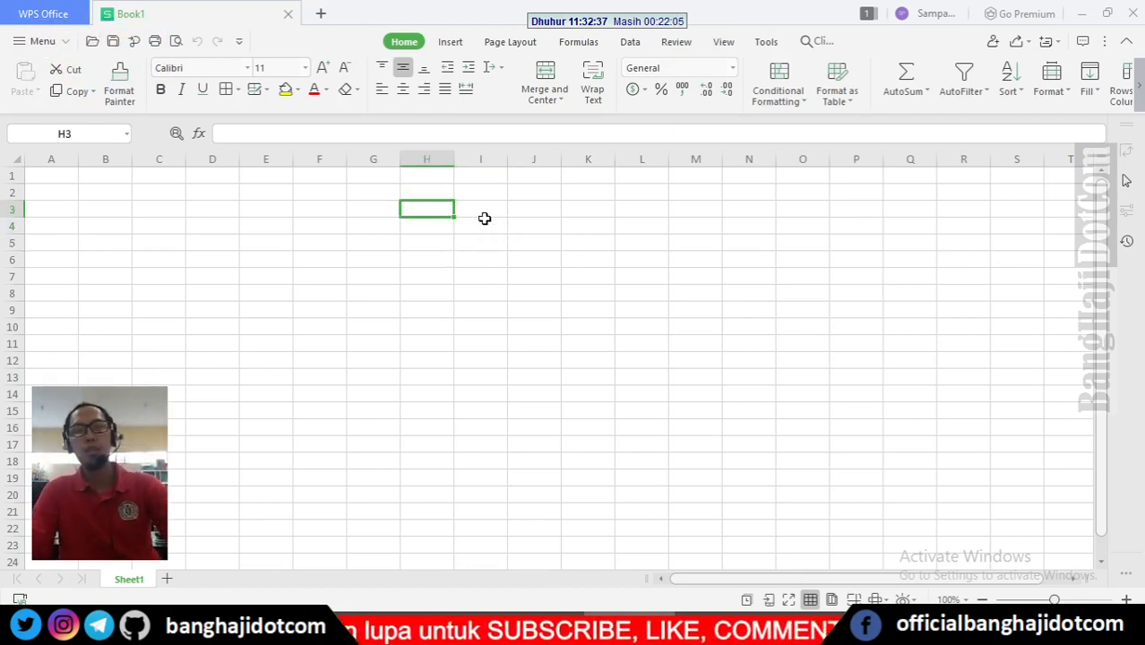
text(5)
key(Return)
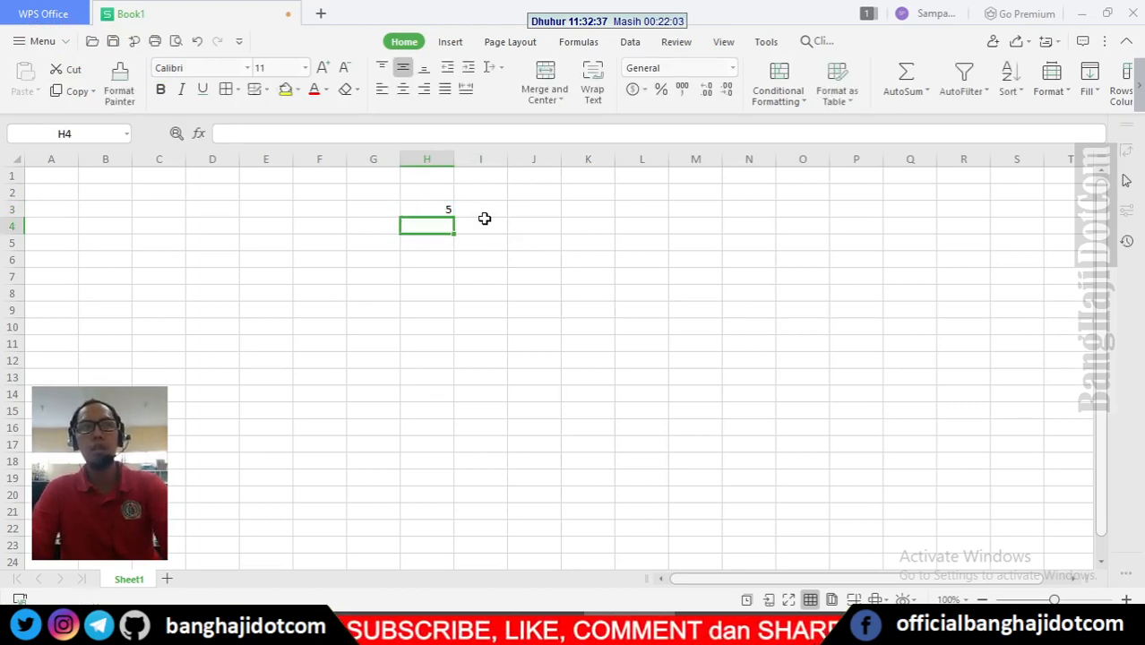
text(6)
key(Return)
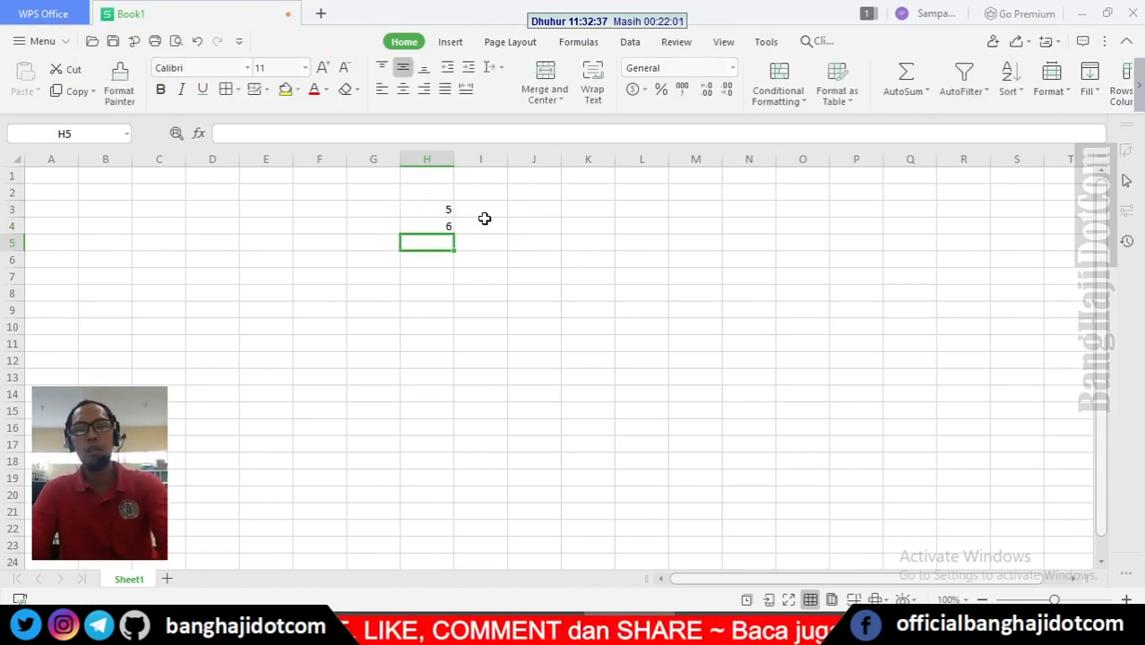
text(2)
key(Return)
text(7)
key(Return)
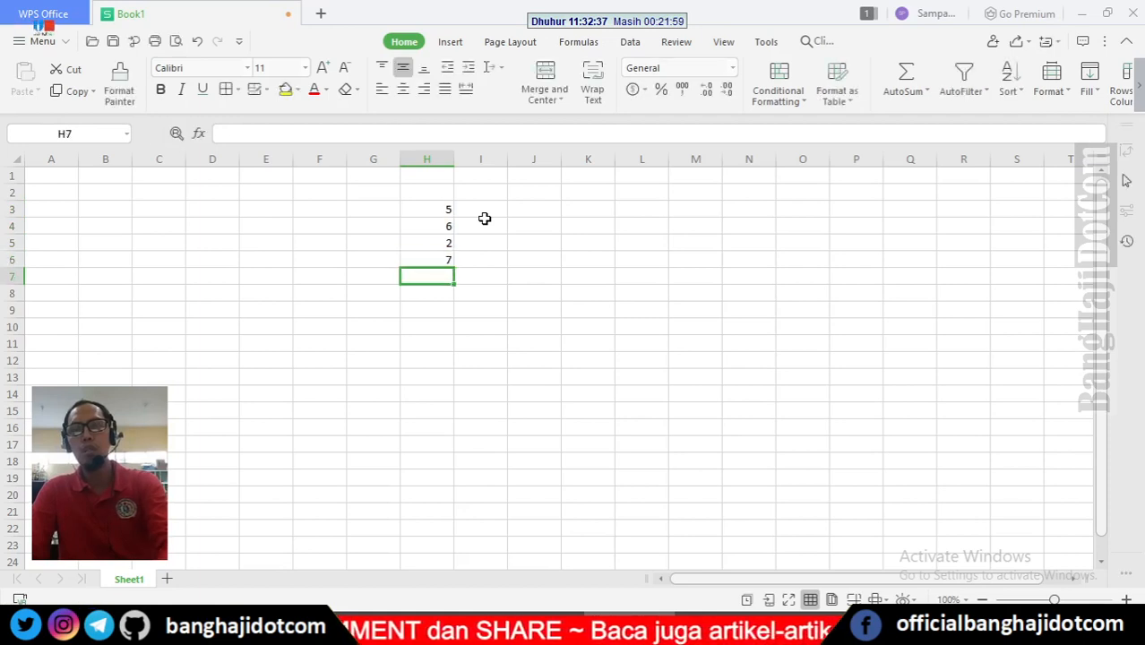
text(9)
key(Return)
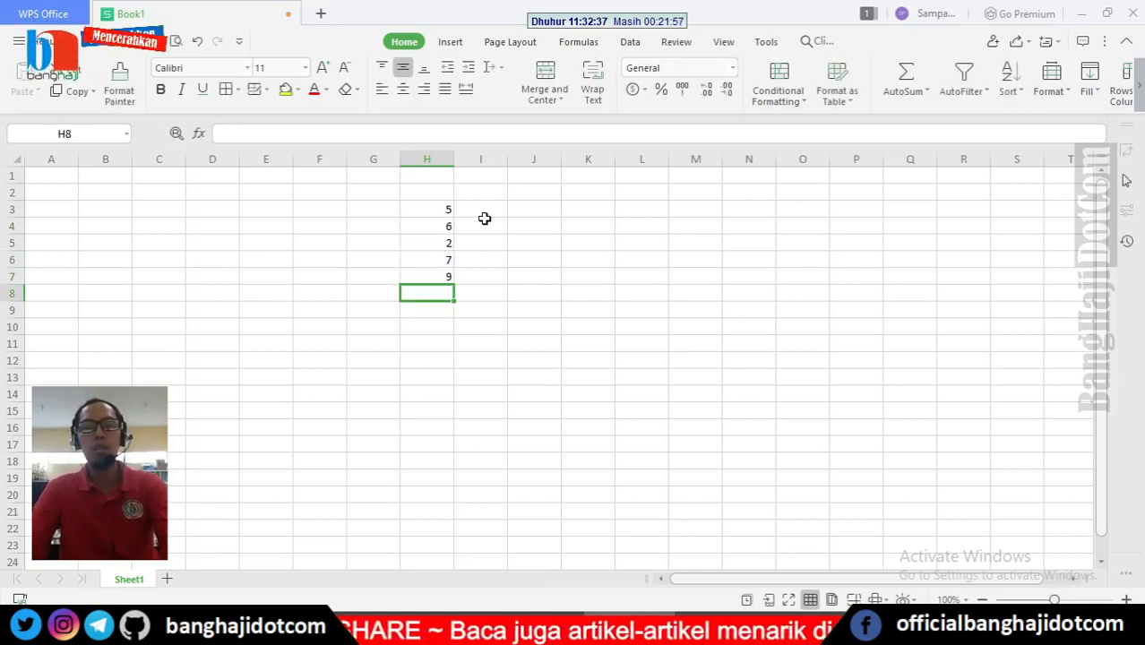
text(10)
key(Return)
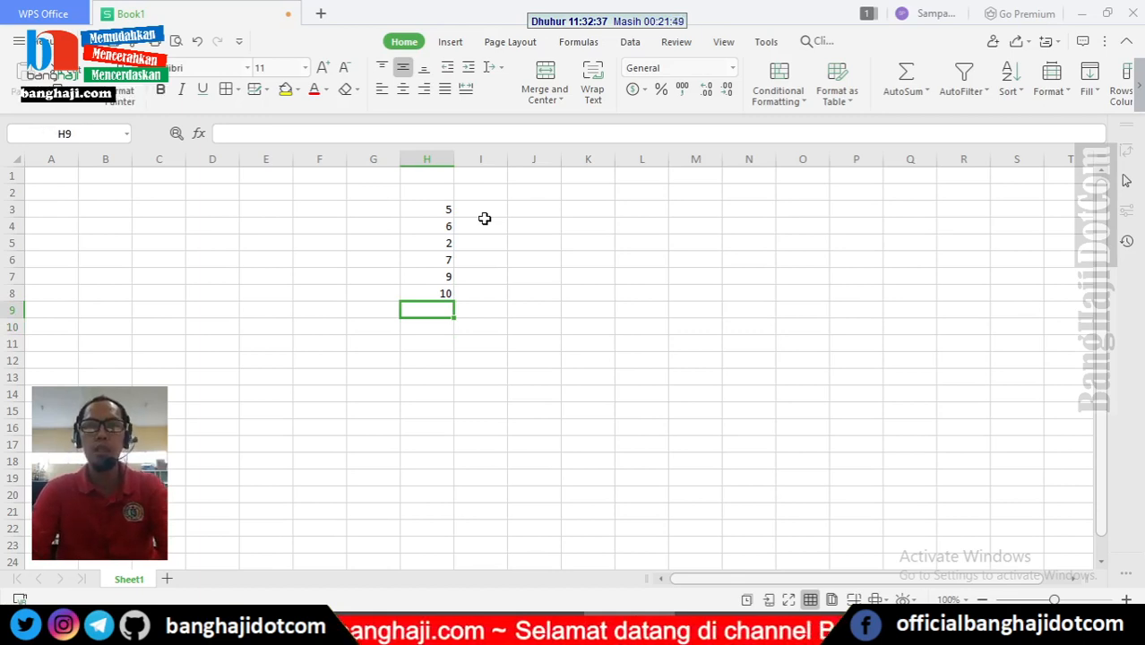
Step: Try a plain range reference without a function, =H3:H8, as the formula in cell H9
text(=)
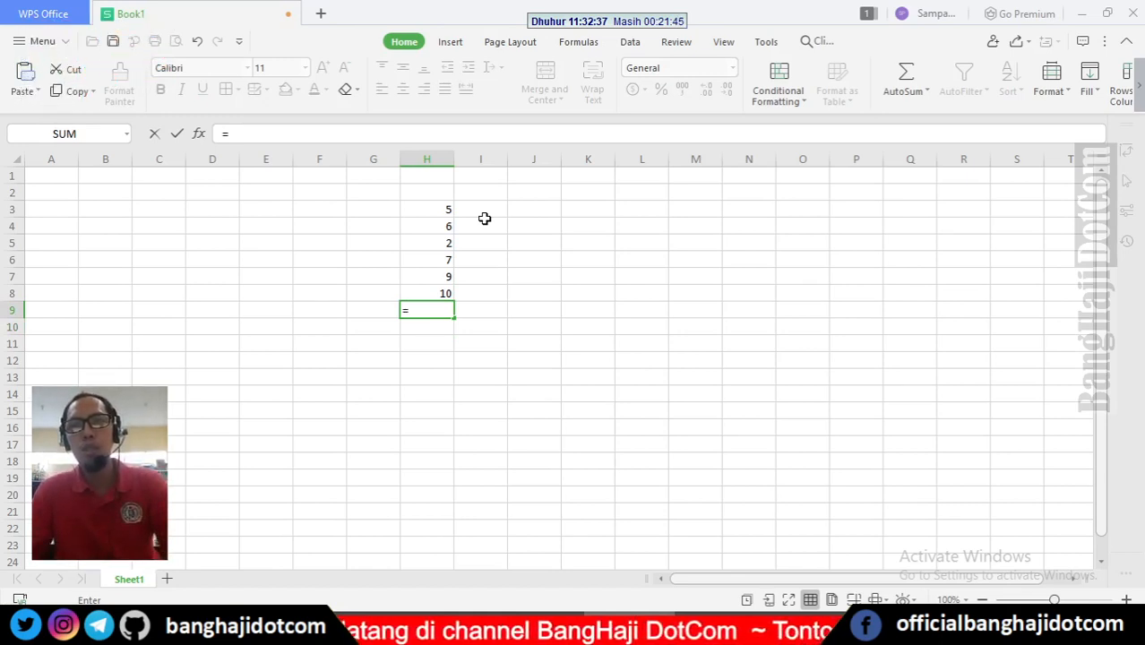
key(Up)
key(shift+Up)
key(shift+Up)
key(shift+Up)
key(shift+Up)
key(shift+Up)
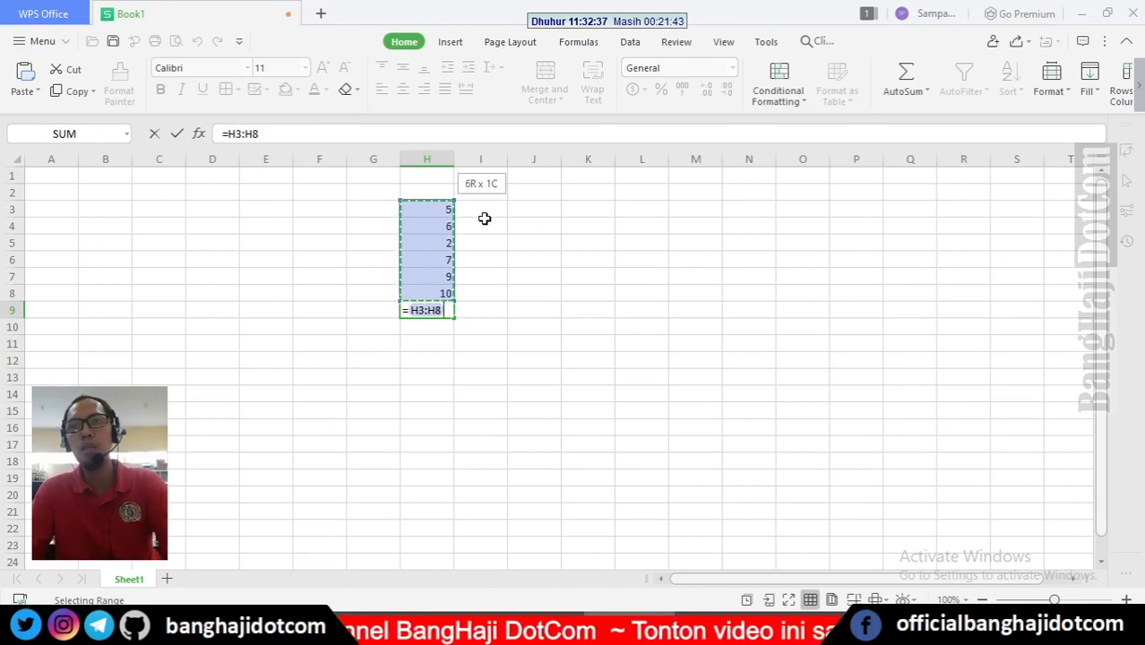
key(Return)
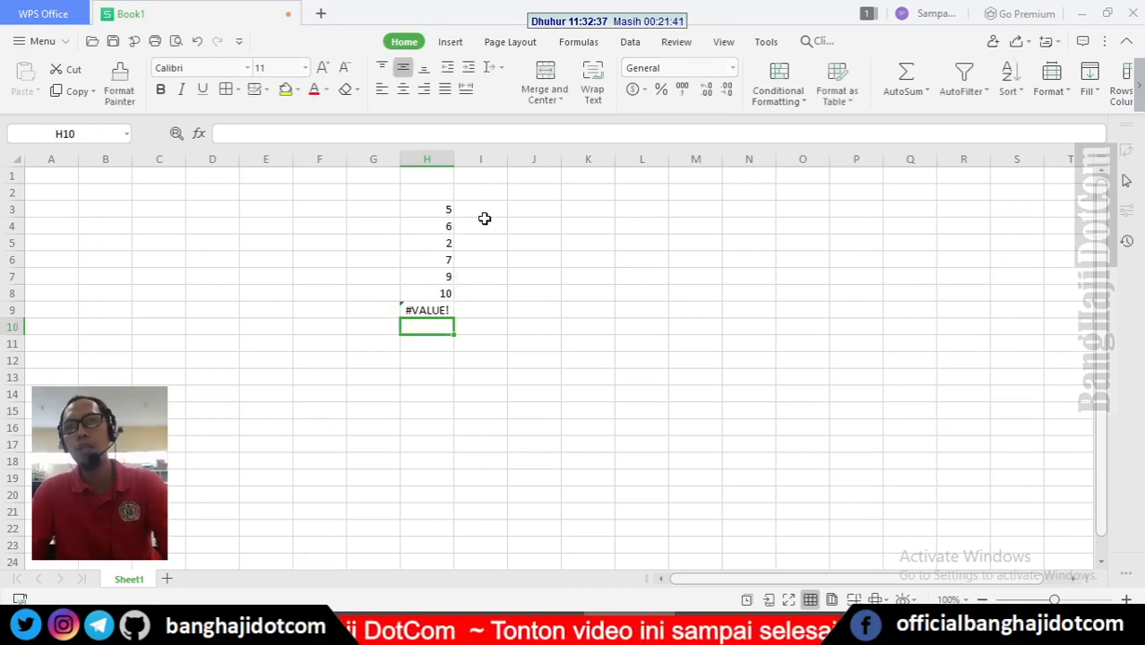
Step: Replace the formula in H9 with a SUM of the range H3:H8
key(Up)
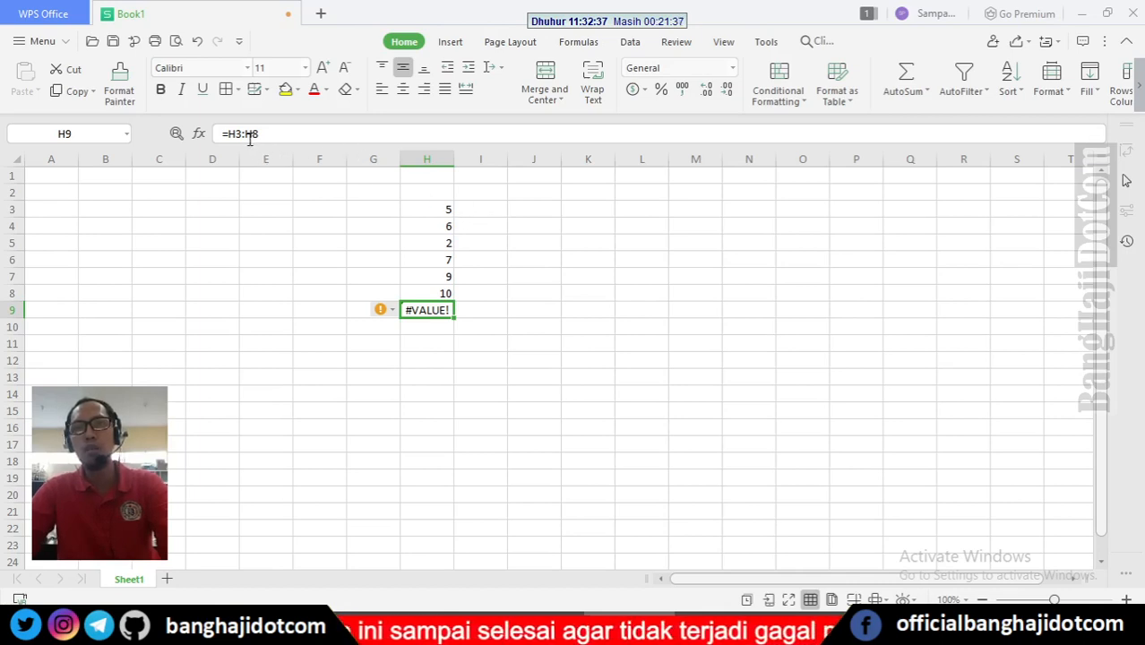
text(=)
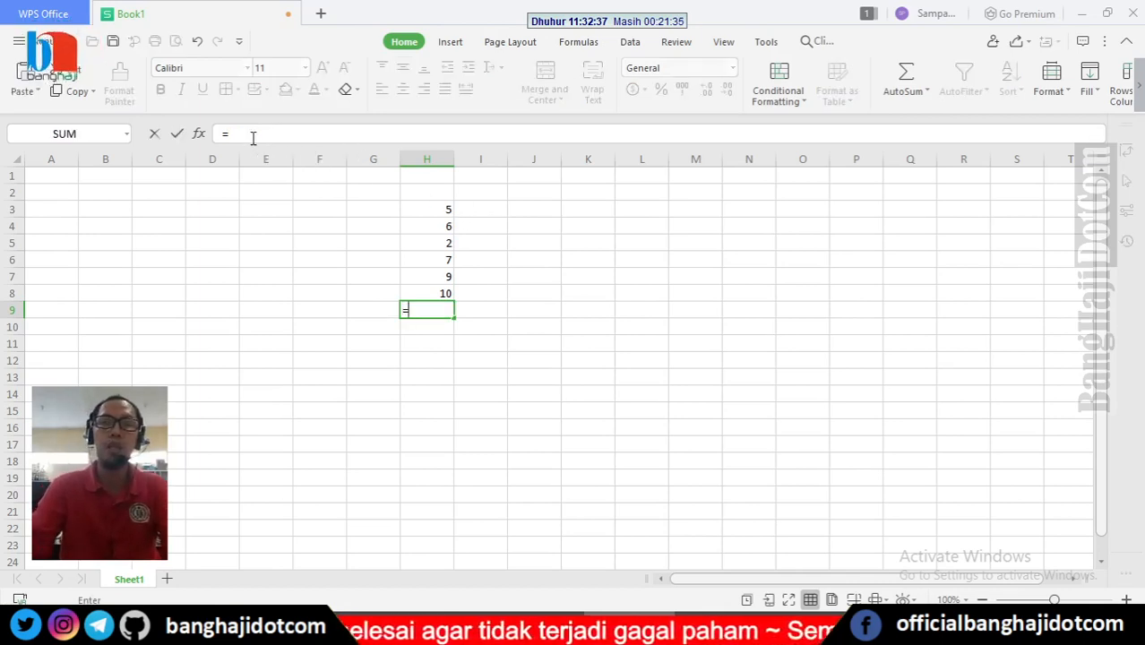
text(sum()
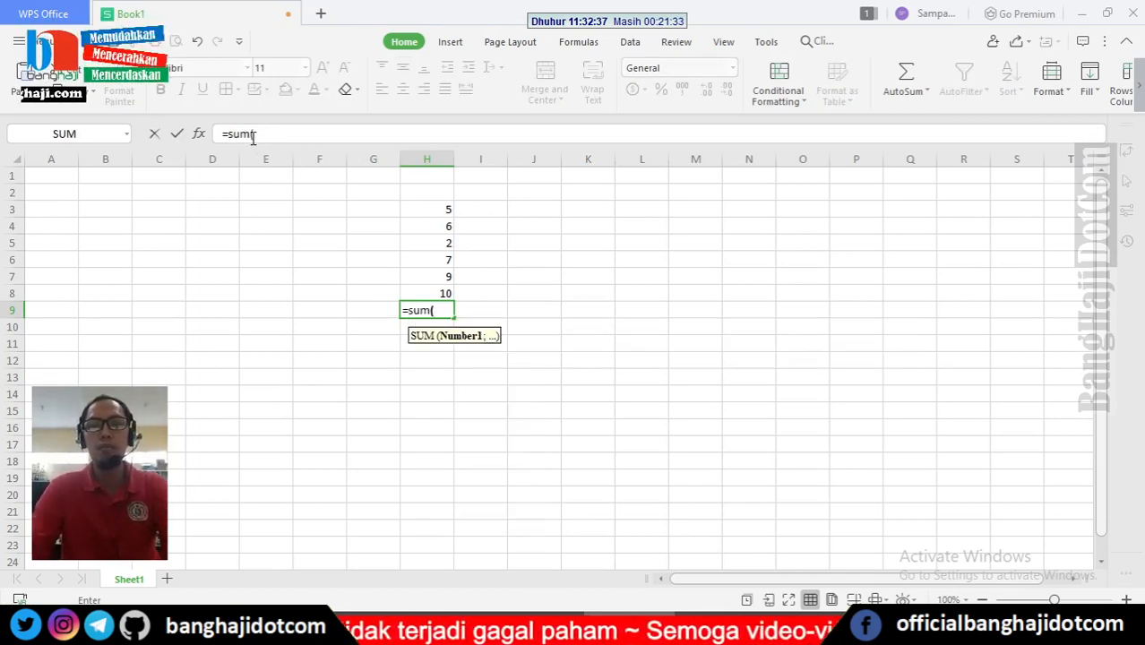
key(Up)
key(shift+Up)
key(shift+Up)
key(shift+Up)
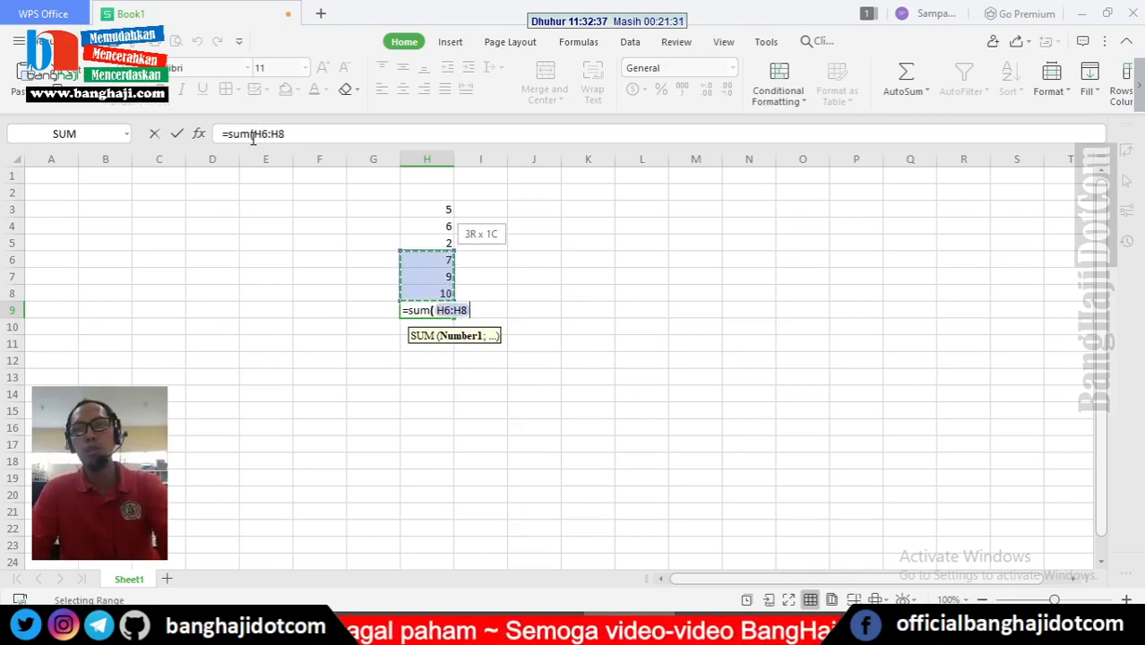
key(shift+Up)
key(shift+Up)
key(shift+Down)
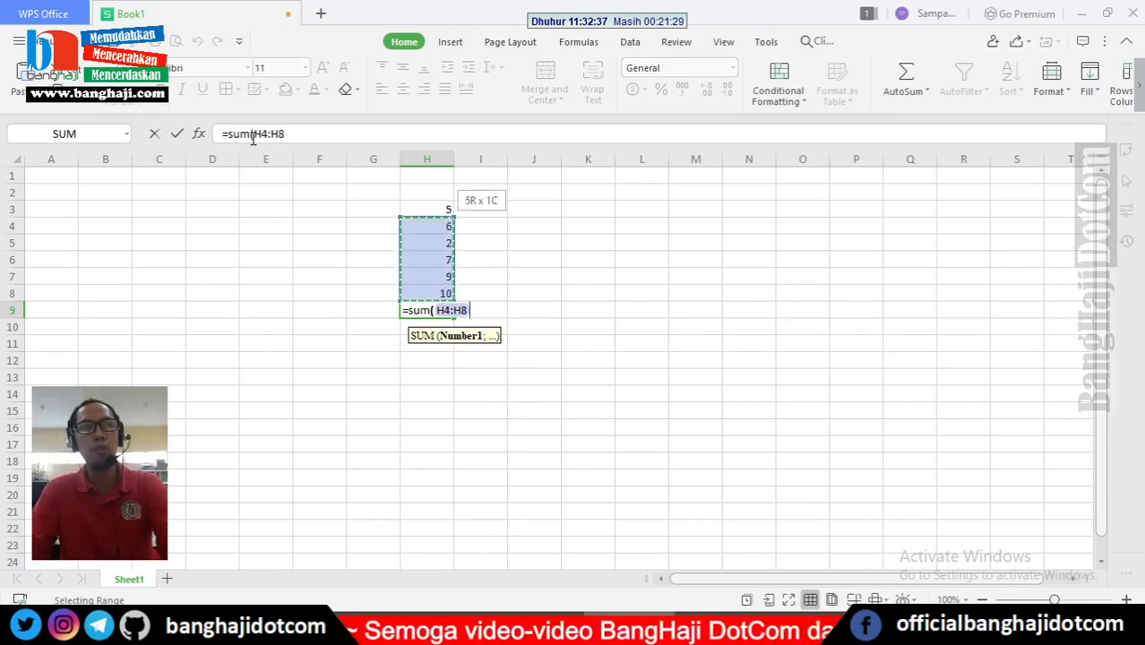
key(shift+Up)
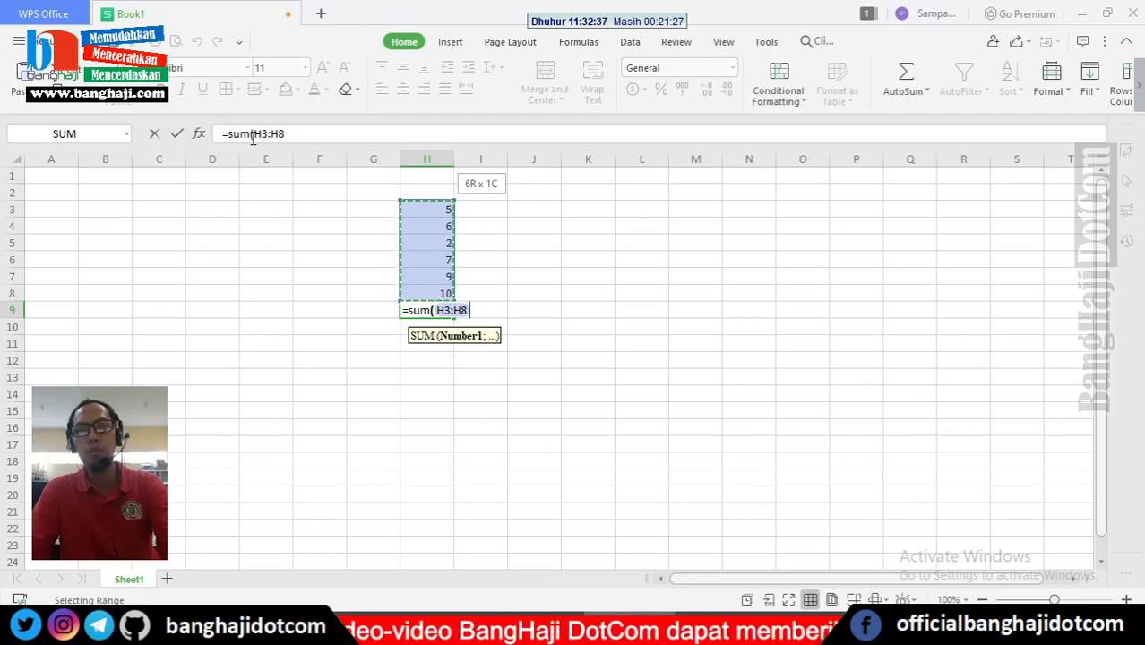
key(shift+Down)
key(shift+Up)
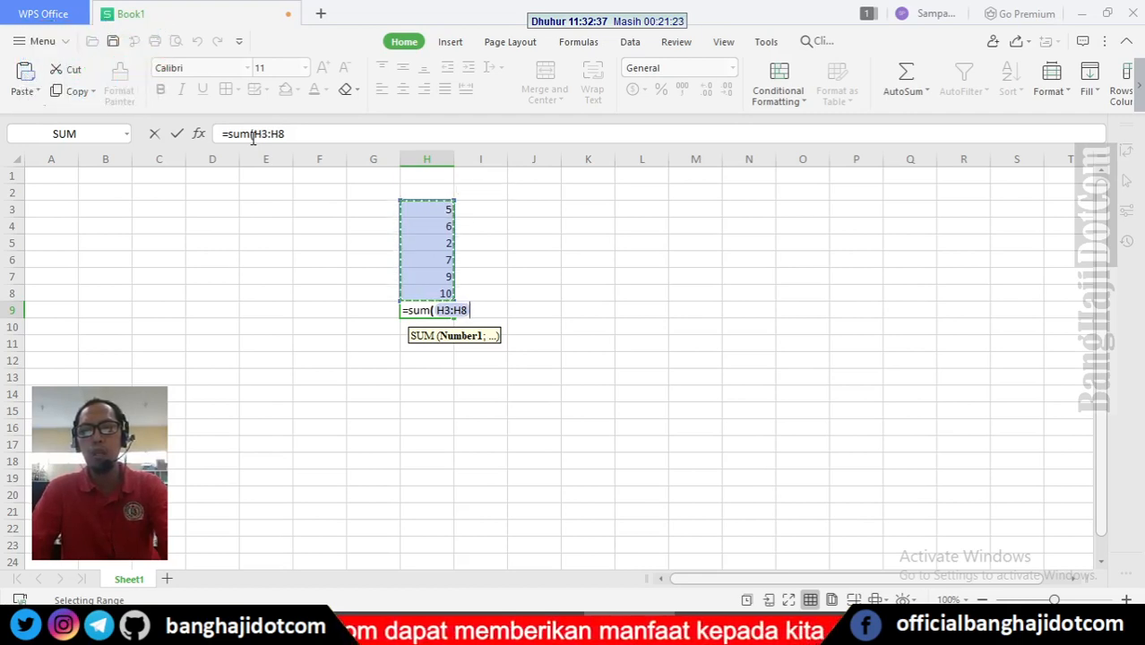
key(ctrl+Return)
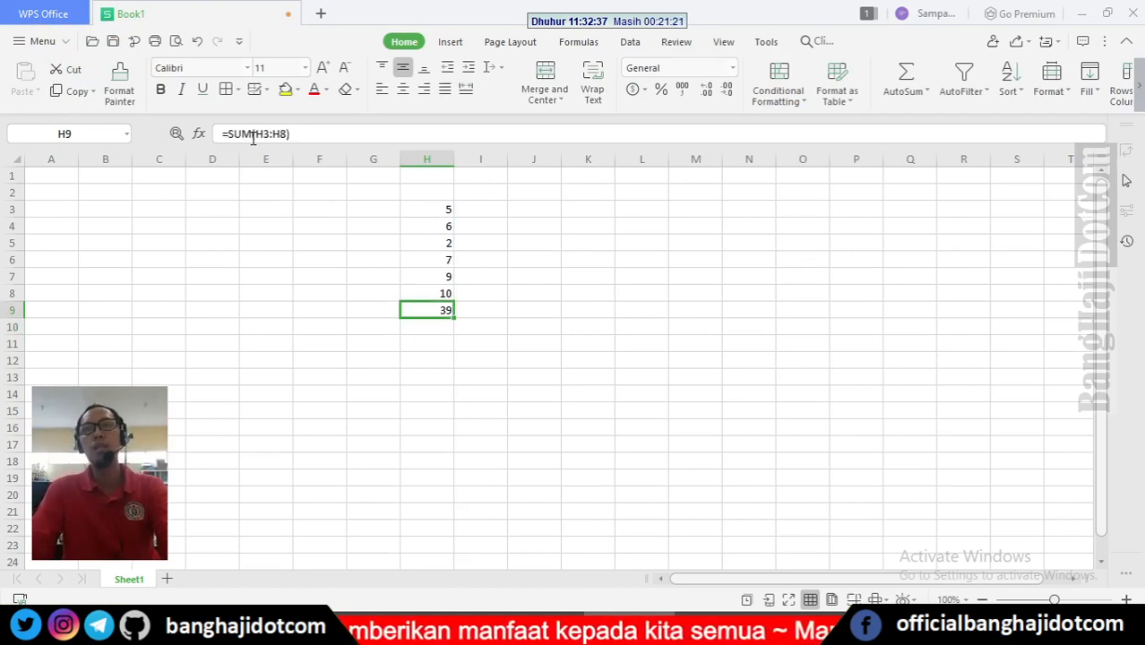
Step: Enter the labels jumlah, max and min in cells G9, G10 and G11
key(Left)
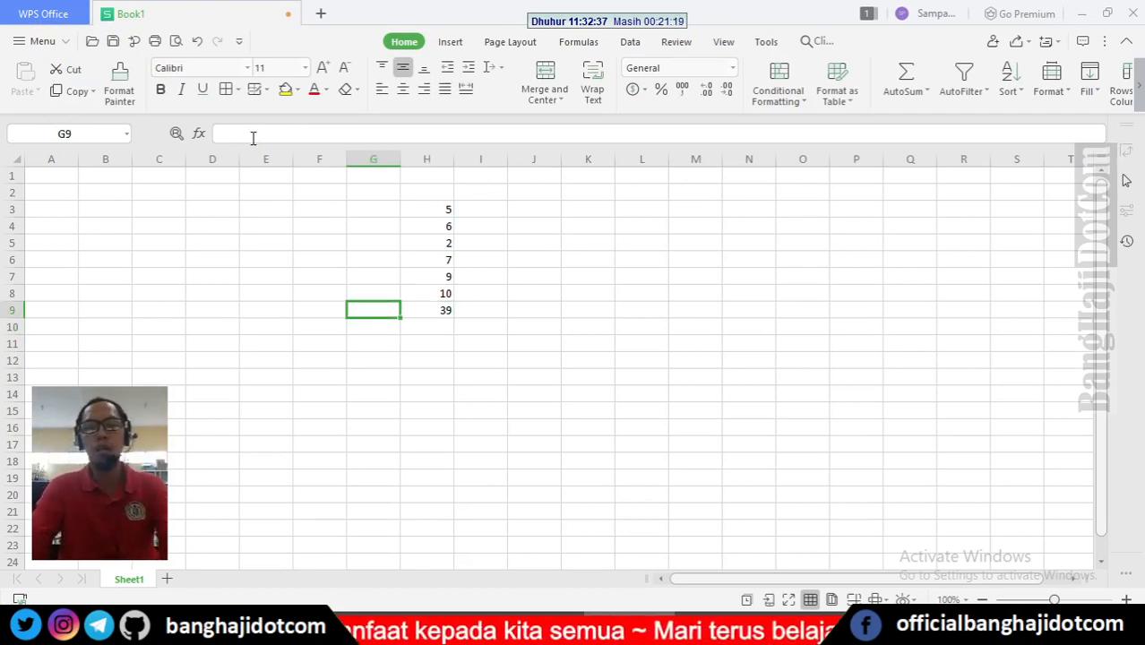
text(jumlah)
key(Return)
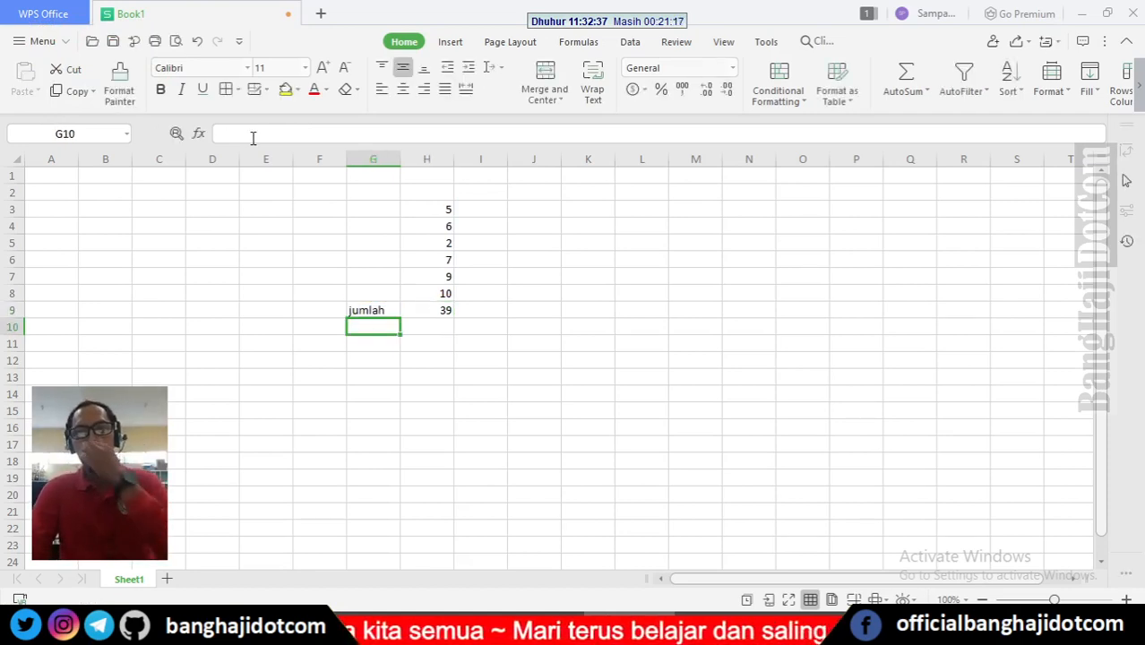
text(max)
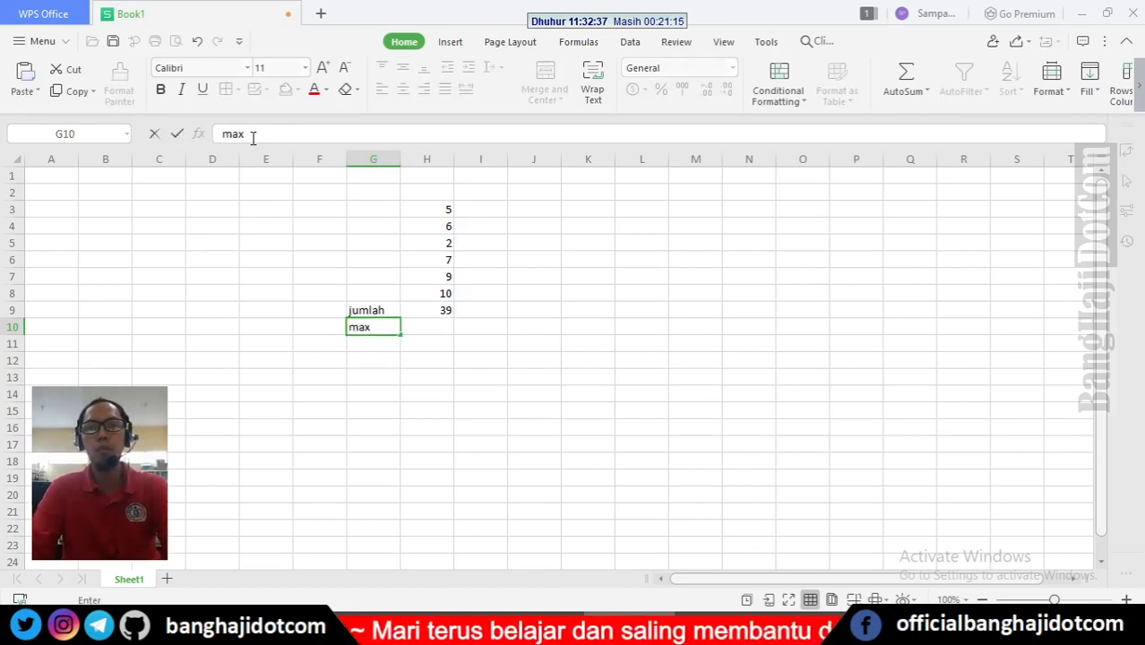
key(Return)
text(min)
key(Return)
Step: Enter a MAX formula over the range H3:H8 in H10, beside the max label
key(Up)
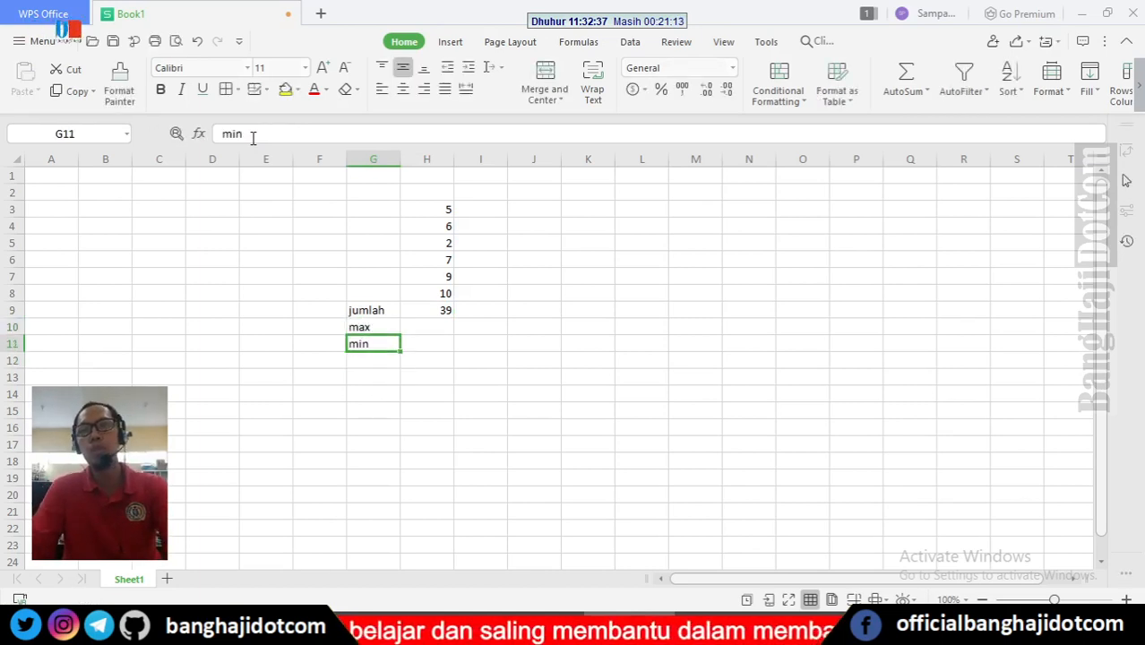
key(Up)
key(Right)
text(=)
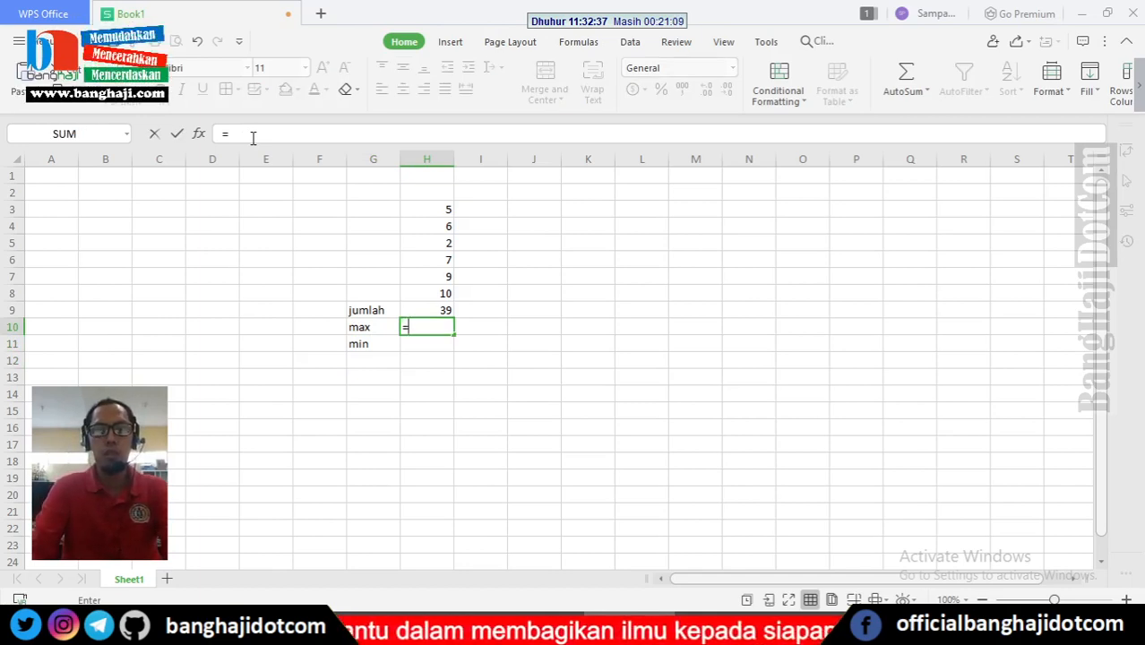
text(max()
key(Up)
key(Up)
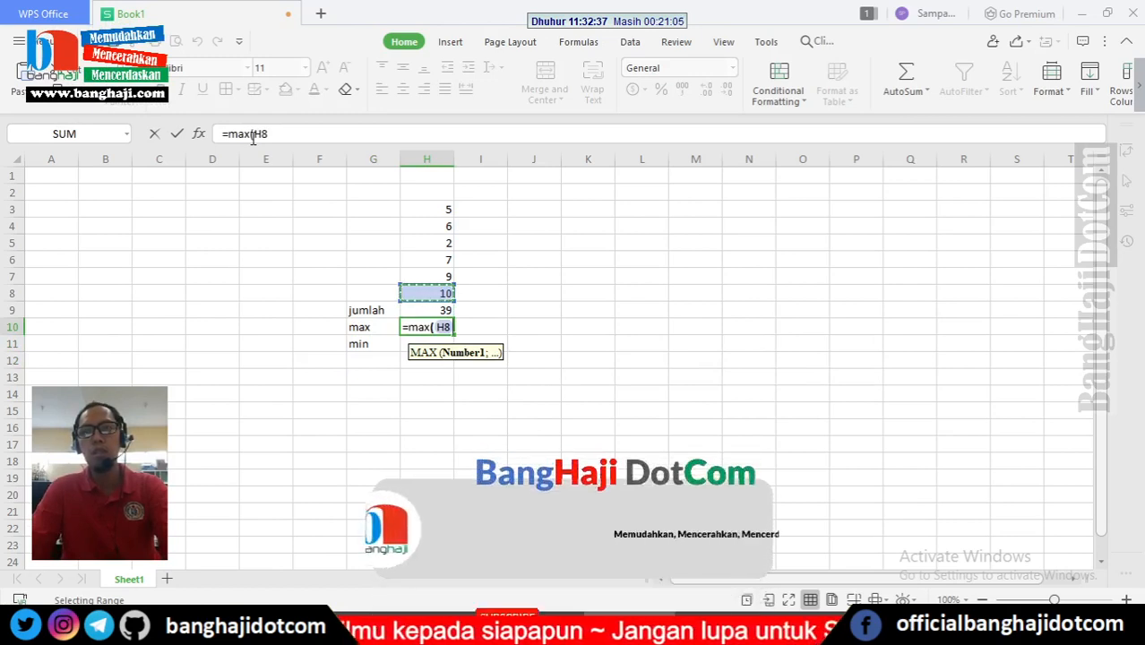
key(shift+Up)
key(shift+Up)
key(shift+Up)
key(shift+Up)
key(shift+Up)
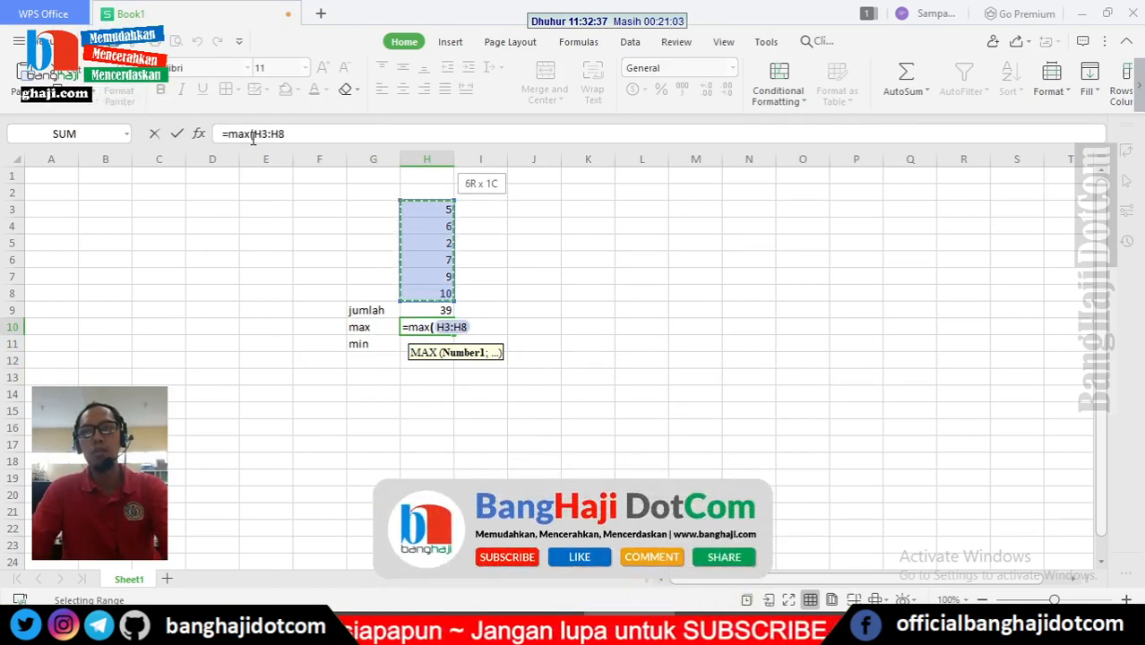
key(Return)
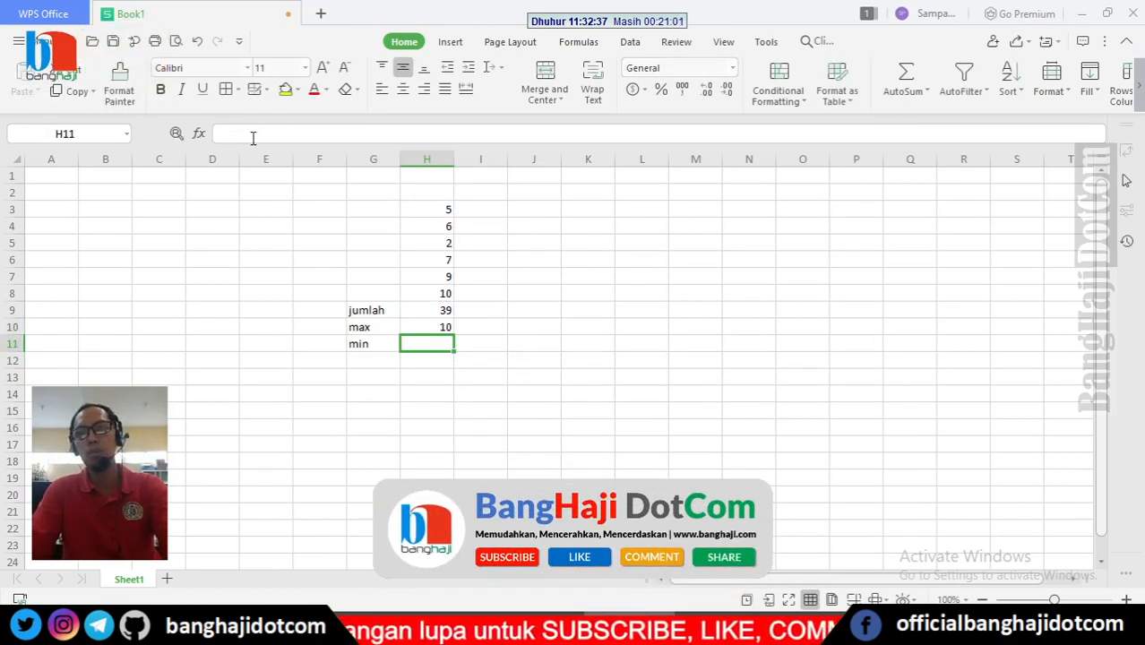
Step: Enter a MIN formula over the range H3:H8 in H11, beside the min label
text(=)
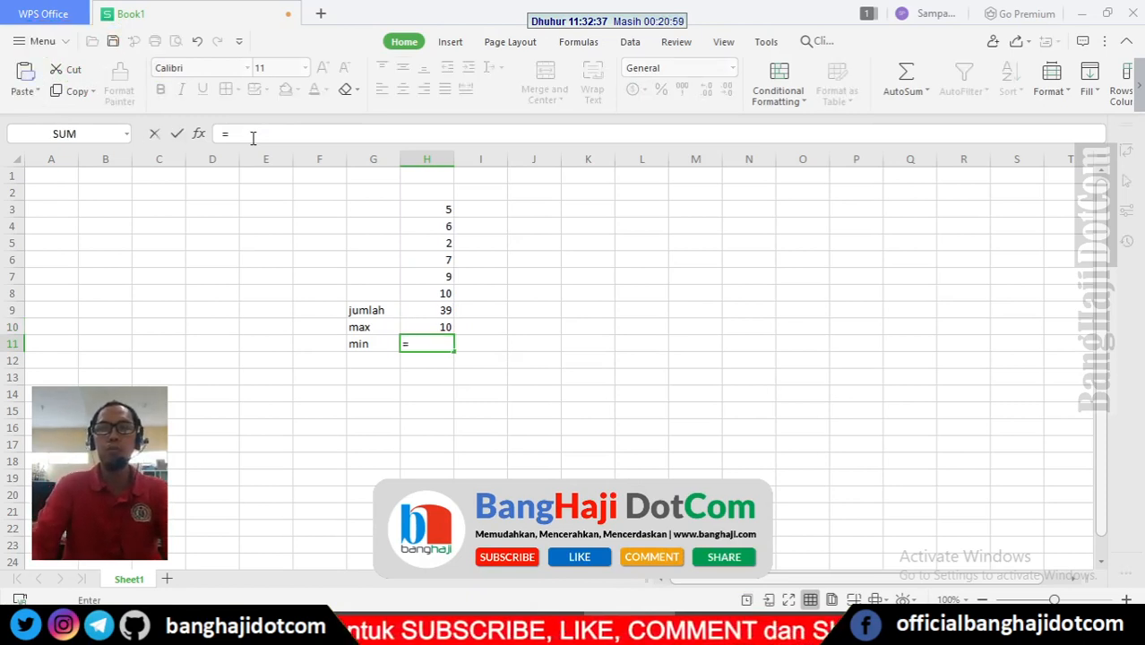
text(min()
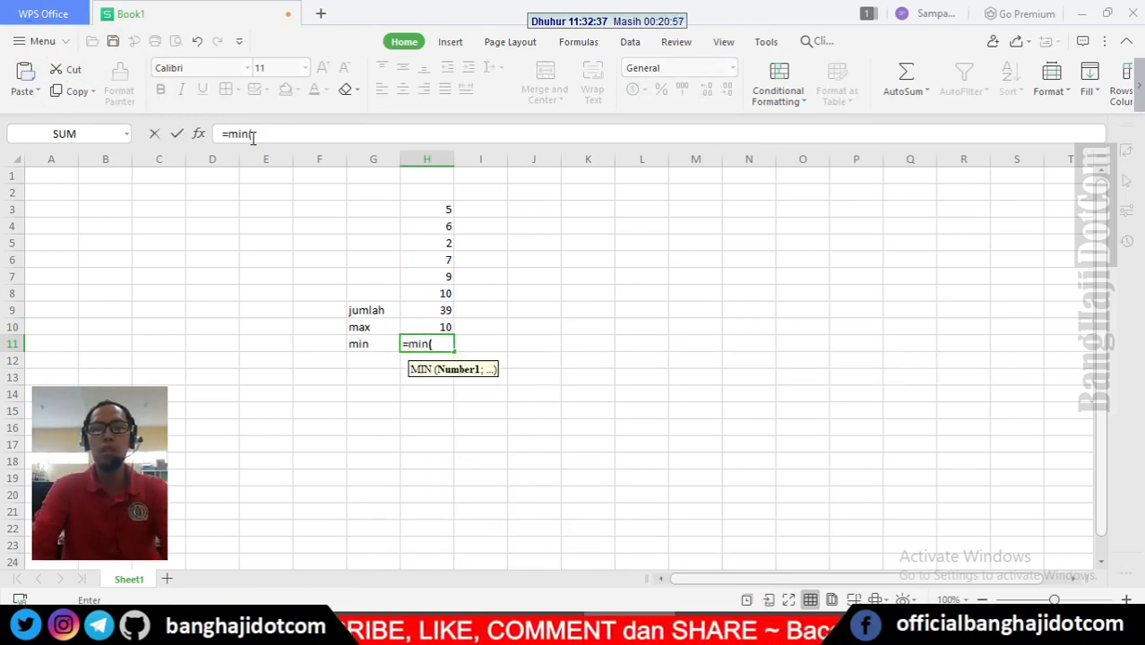
key(Up)
key(Up)
key(Up)
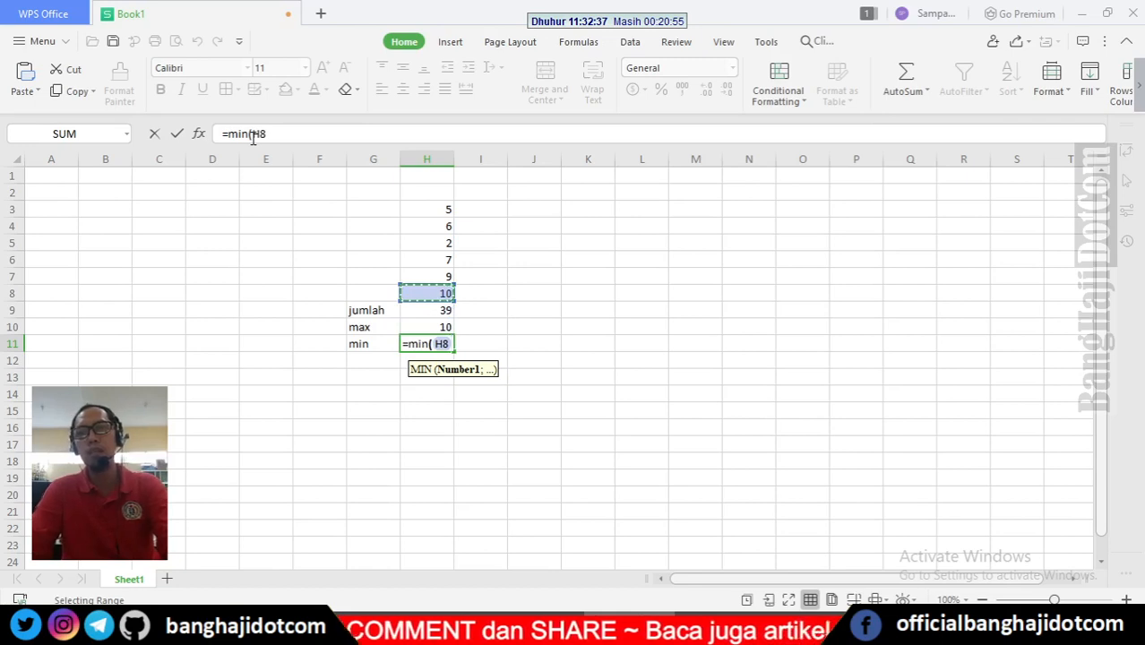
key(shift+Up)
key(shift+Up)
key(shift+Up)
key(shift+Up)
key(shift+Up)
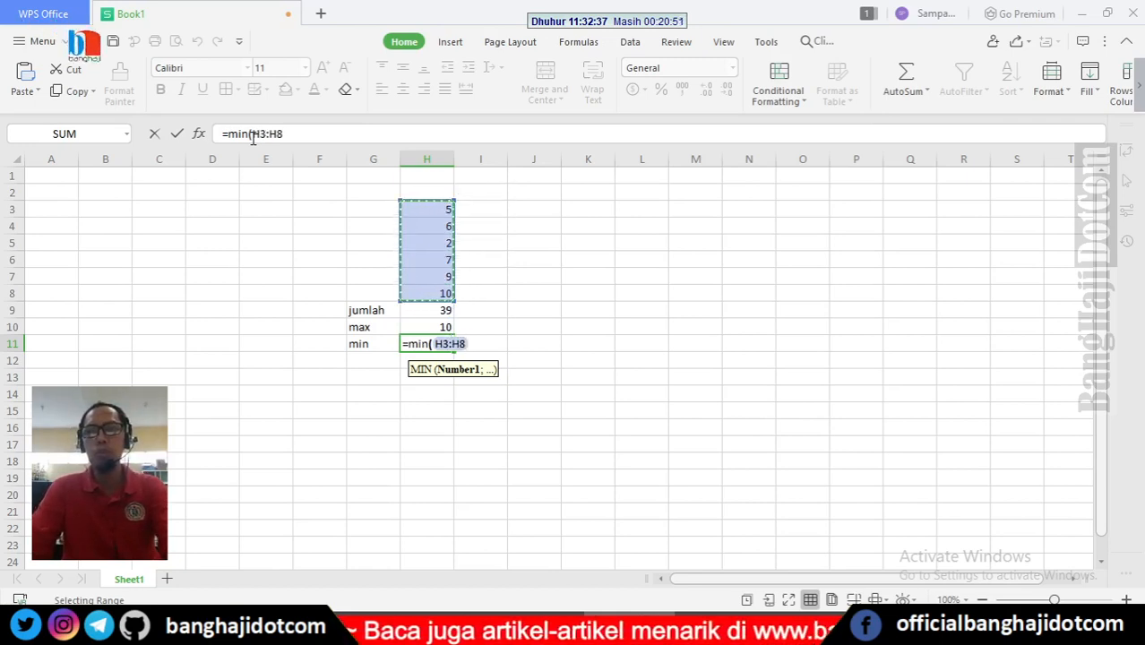
key(Return)
Step: Enter the label rerata in cell G12, below the min label
key(Left)
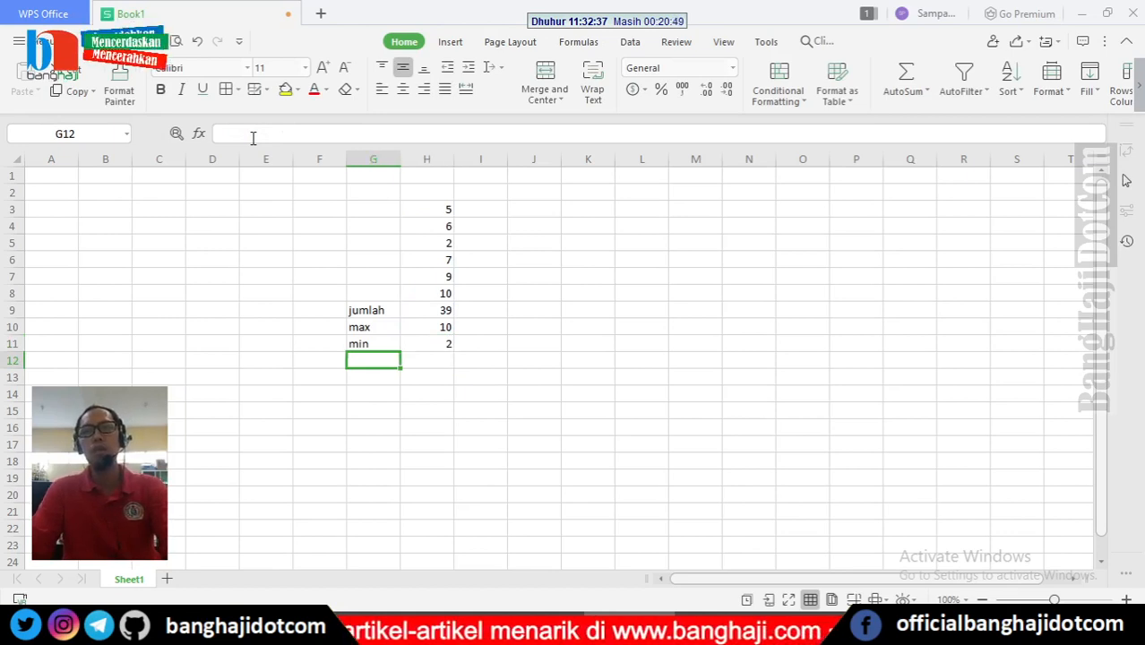
text(rer)
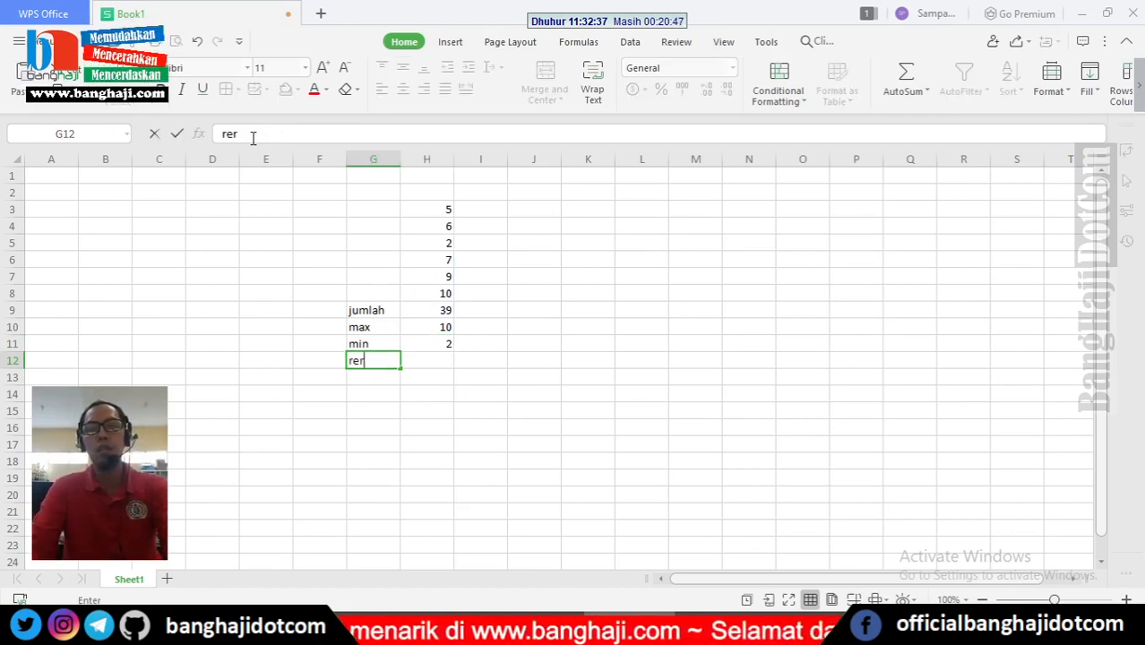
text(ata)
key(Right)
Step: Enter an AVERAGE formula over the range H3:H8 in H12, beside the rerata label
text(=)
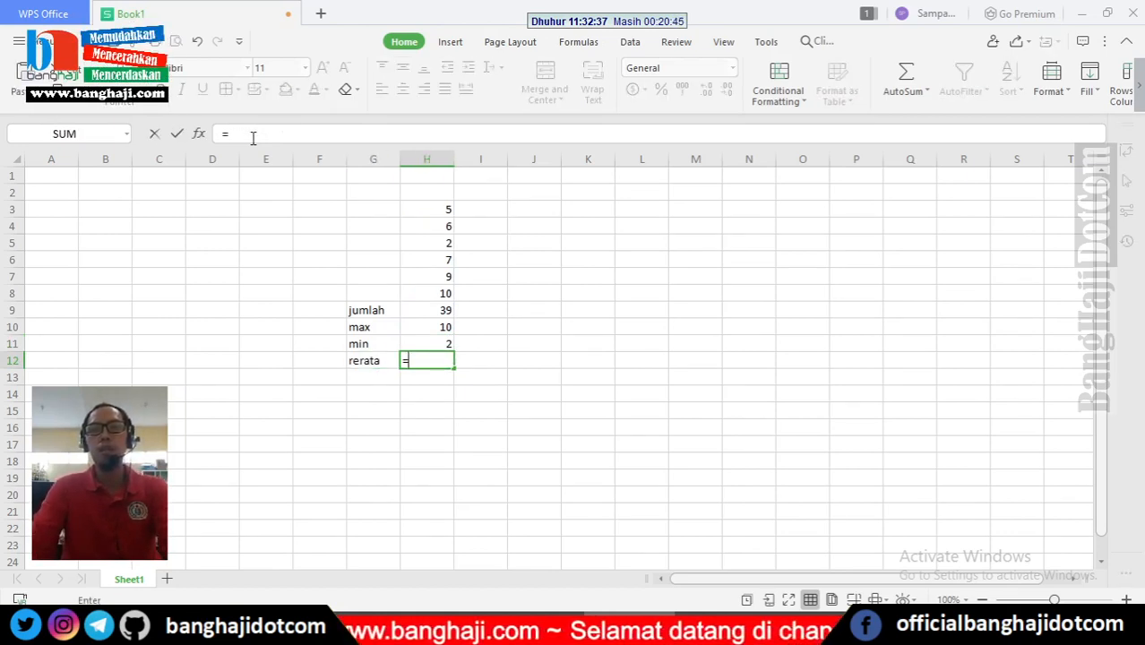
text(avera)
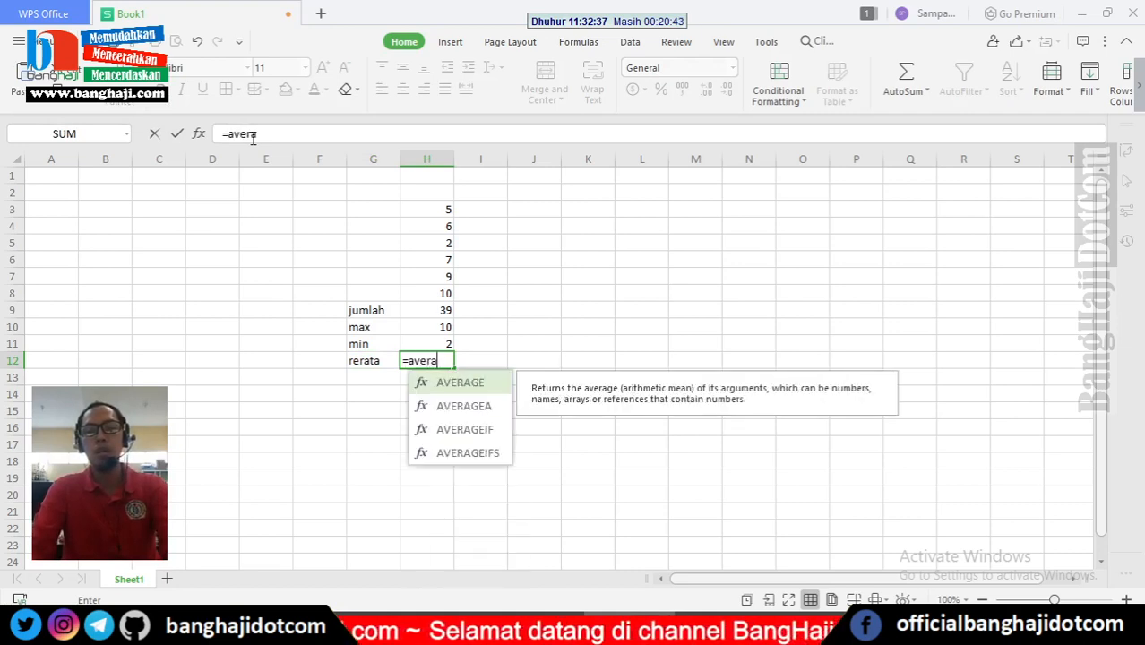
text(ge)
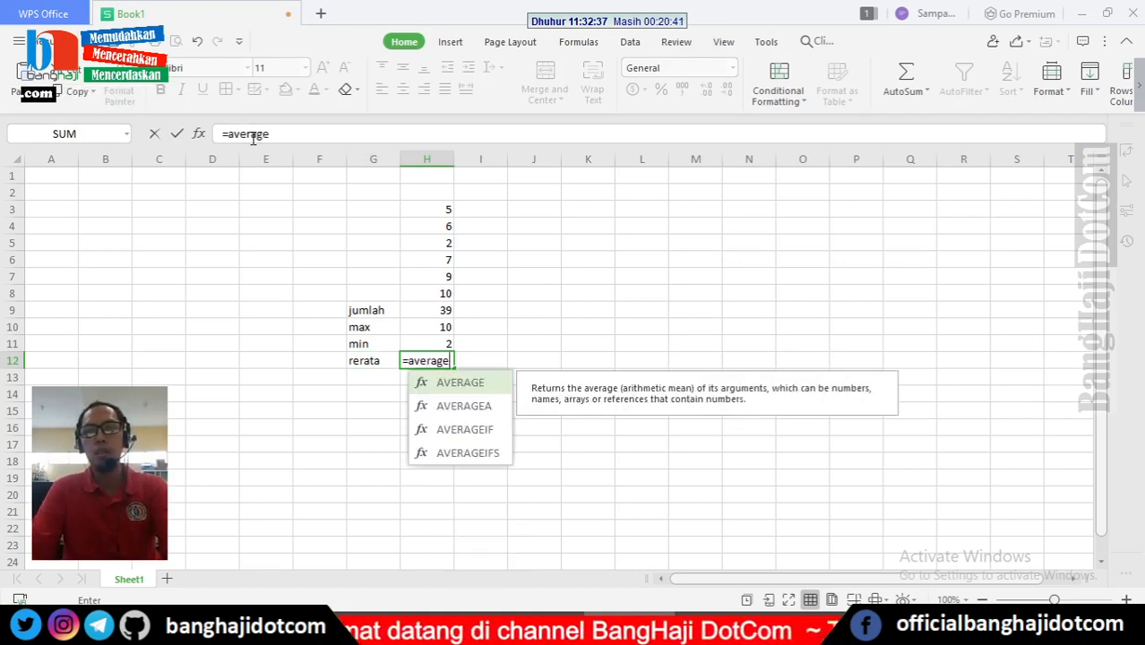
text(()
key(Up)
key(Up)
key(Up)
key(Up)
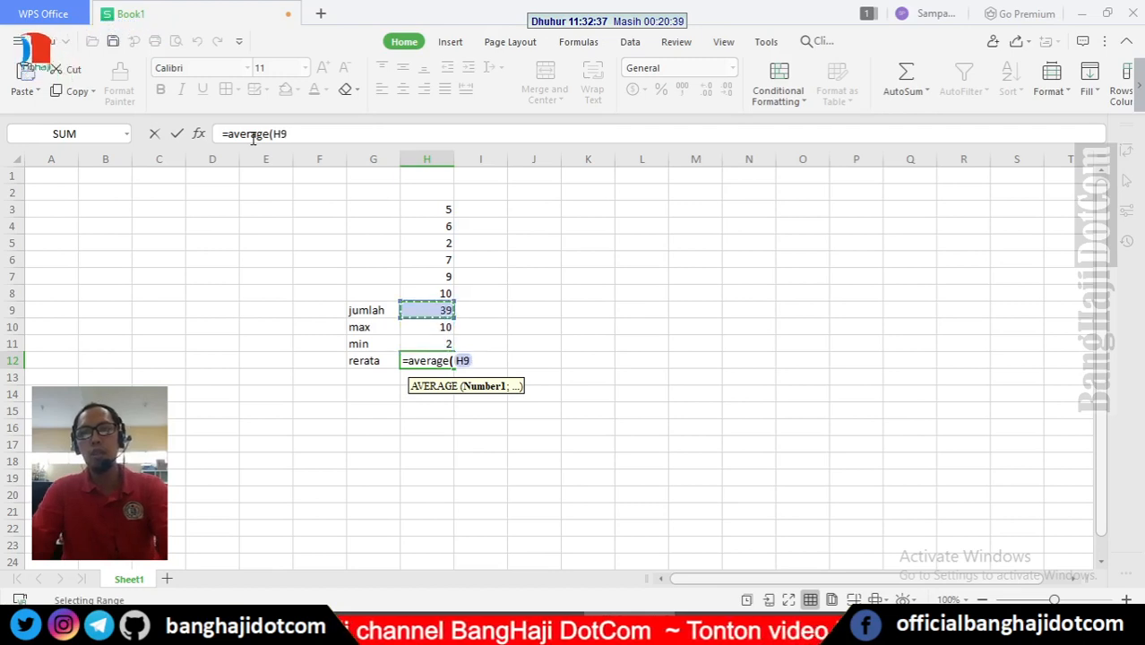
key(shift+Up)
key(shift+Up)
key(shift+Up)
key(shift+Up)
key(shift+Up)
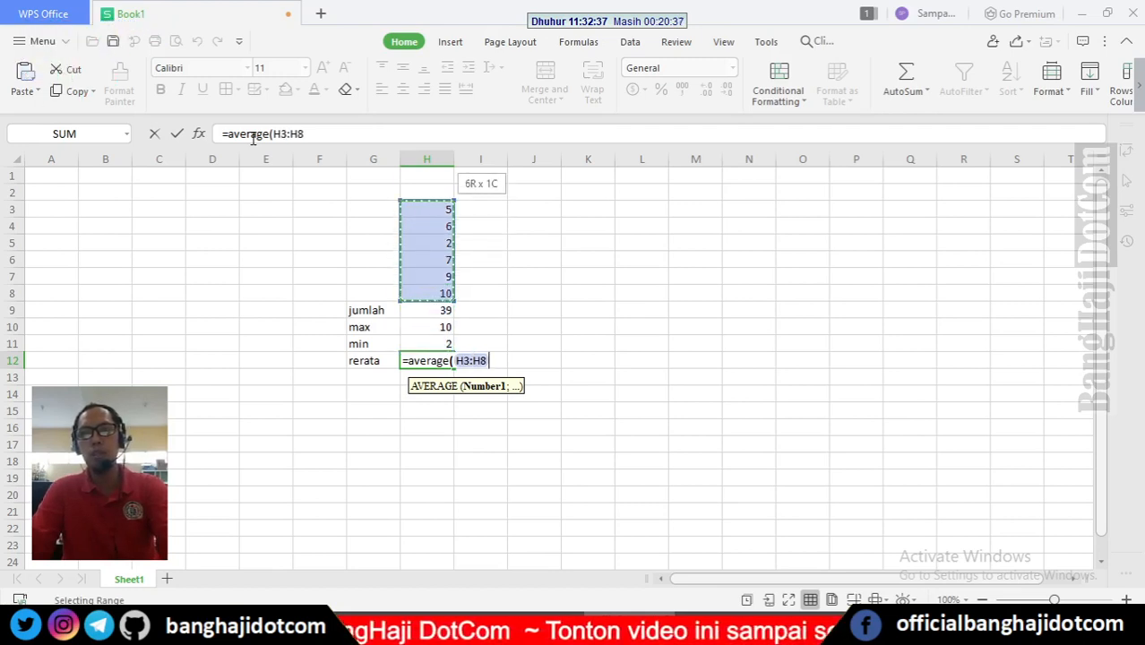
key(Return)
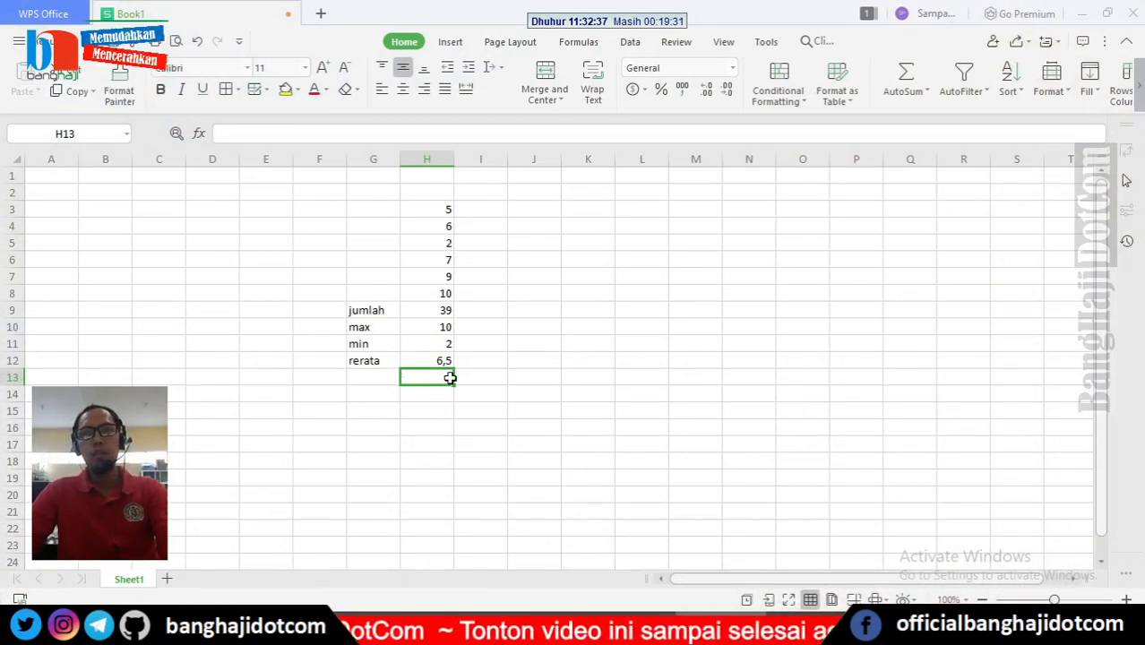
Step: Start a formula in H13 to examine the suggested COUNT functions, and erase the function name
click(377, 381)
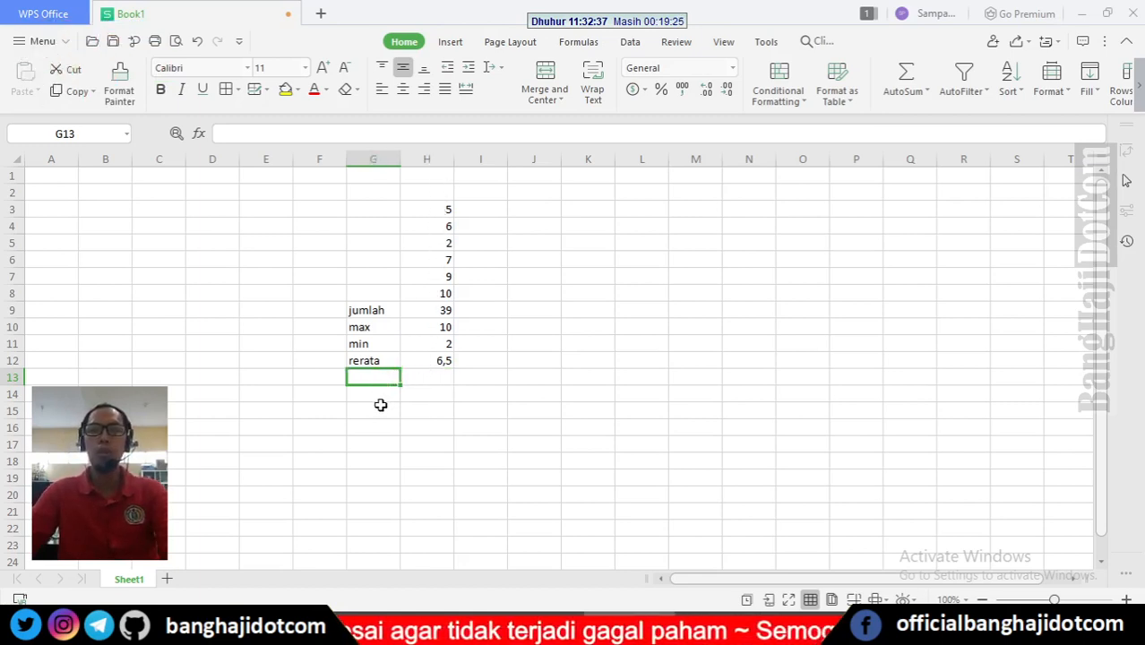
key(Right)
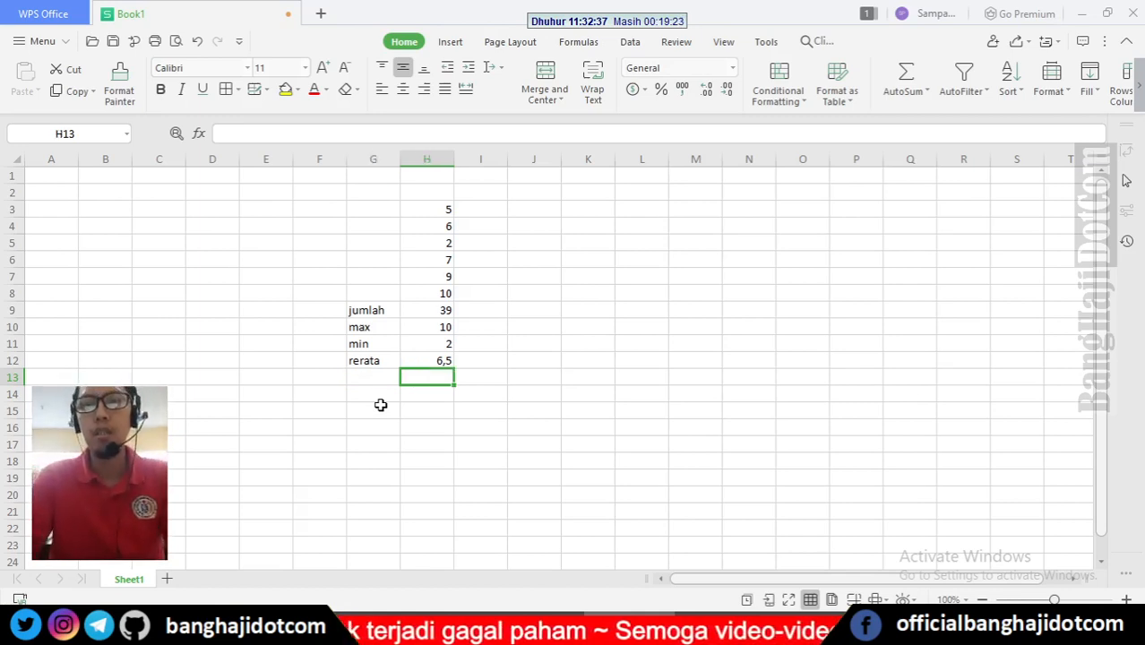
text(=)
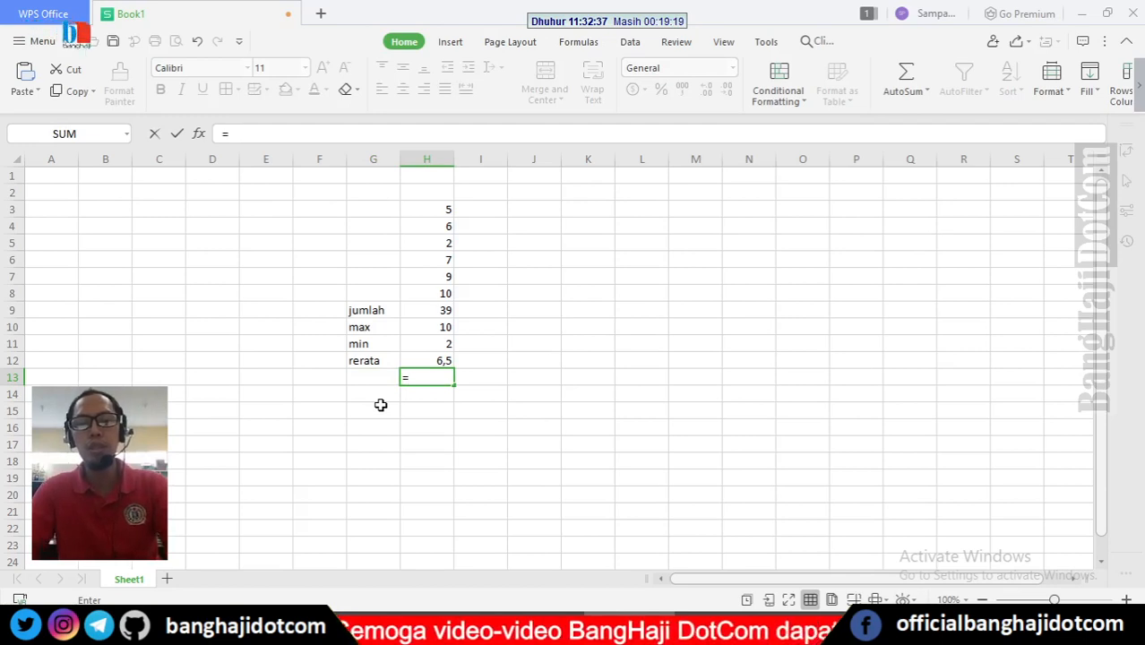
text(c)
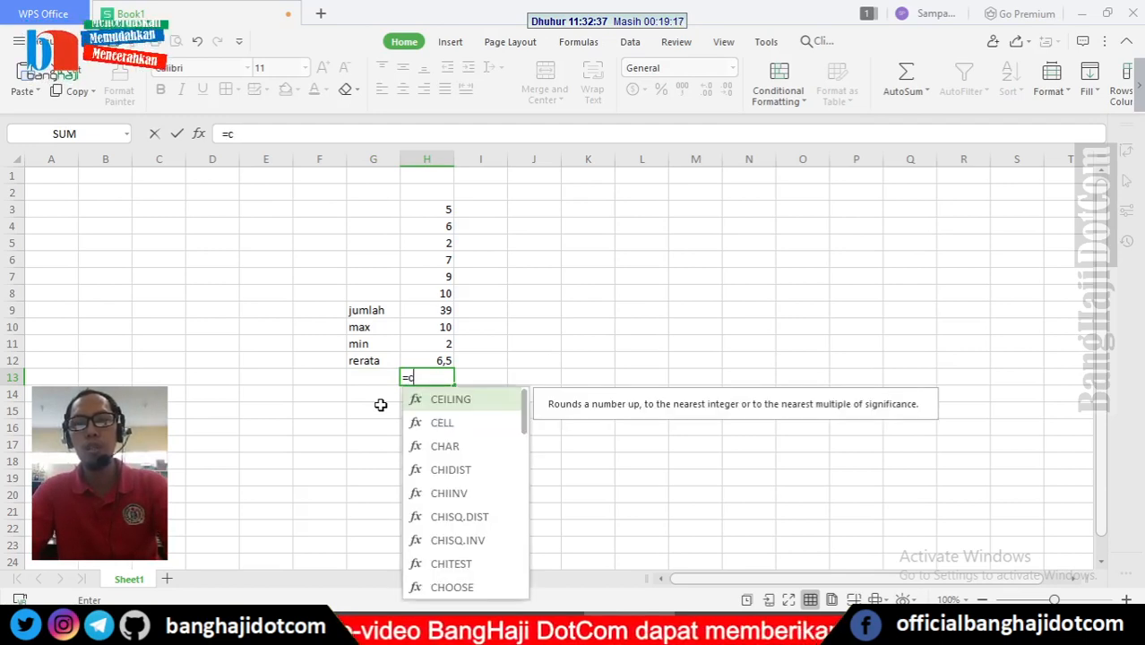
text(o)
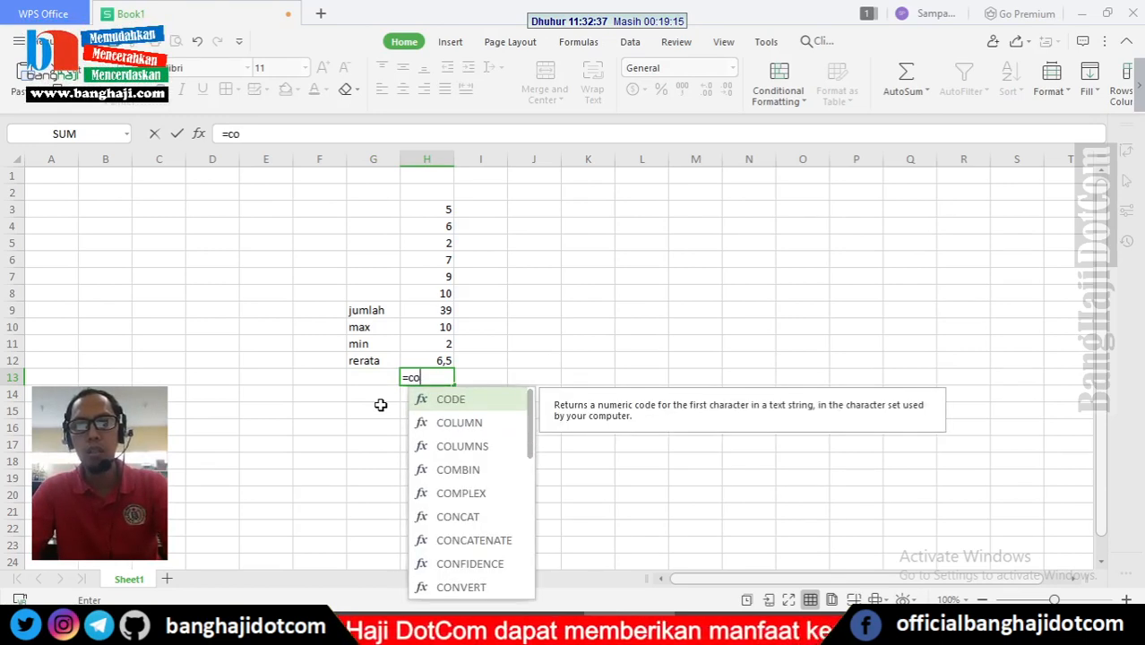
text(un)
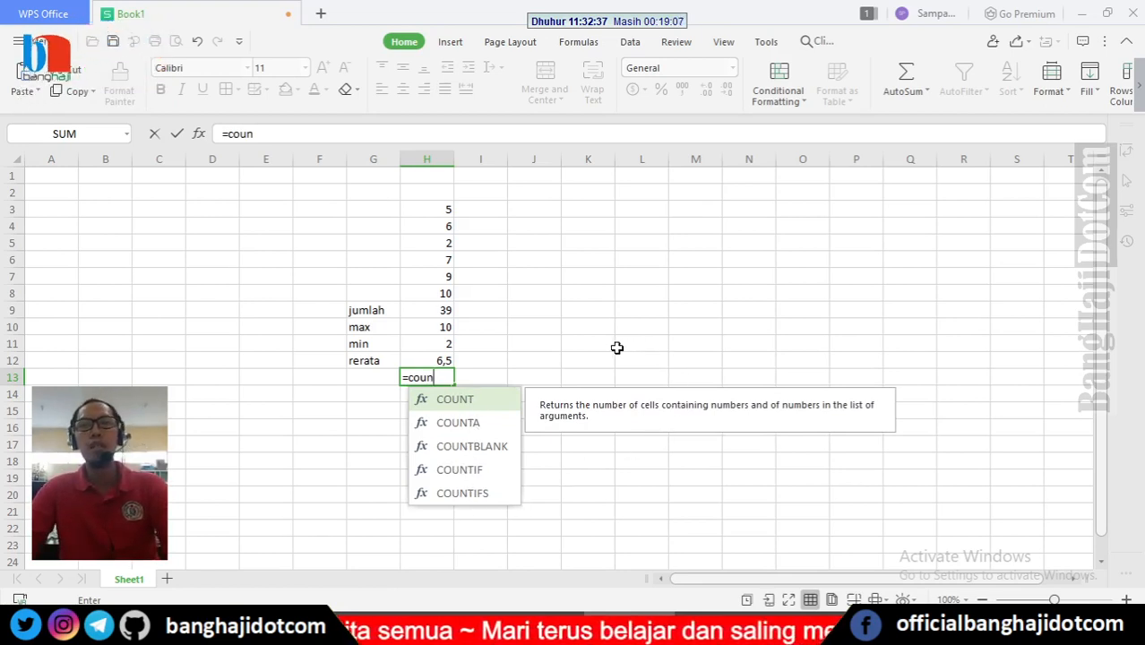
key(BackSpace)
key(BackSpace)
key(BackSpace)
key(BackSpace)
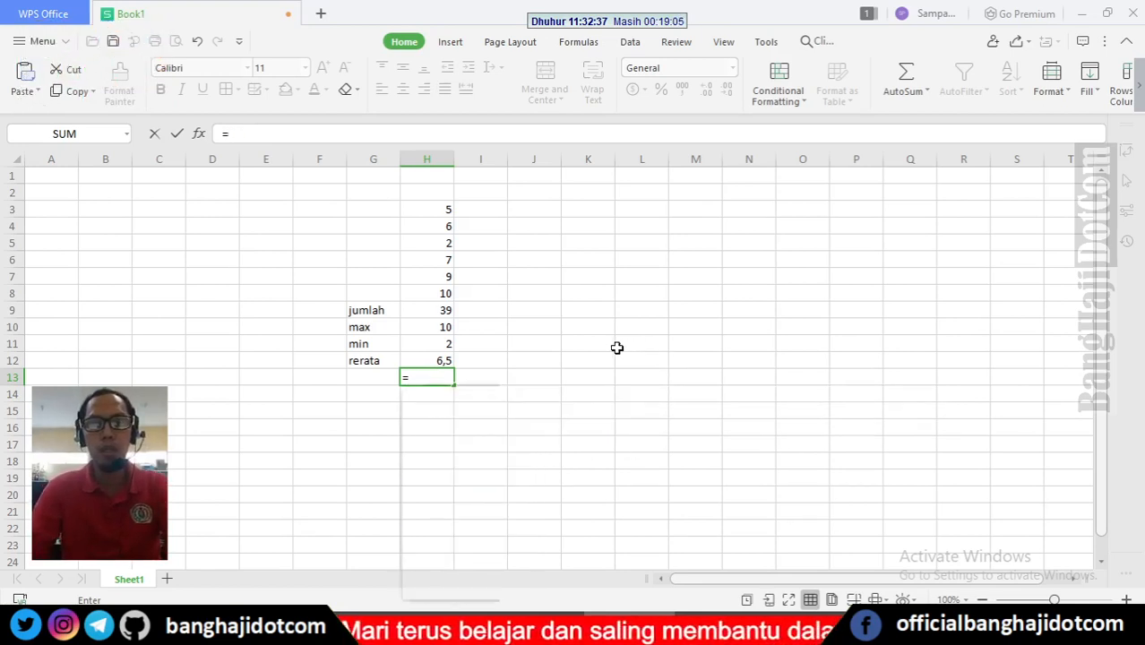
Step: Examine the VLOOKUP, HLOOKUP and IF suggestions for the formula in H13, and clear the entry
text(vloo)
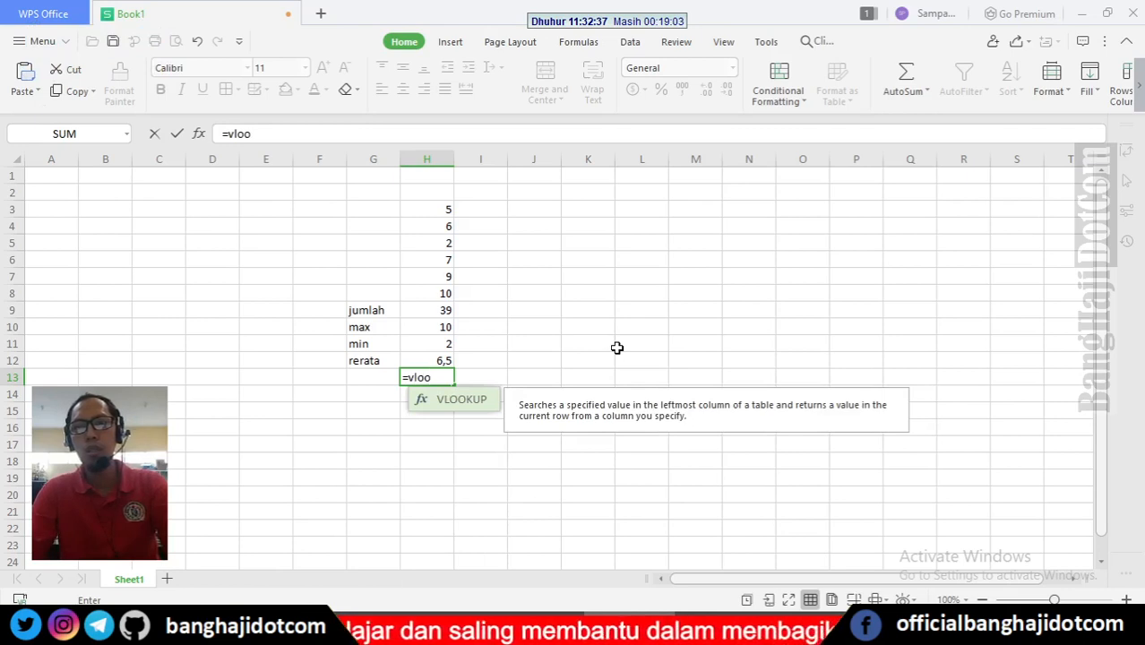
key(BackSpace)
key(BackSpace)
text(h)
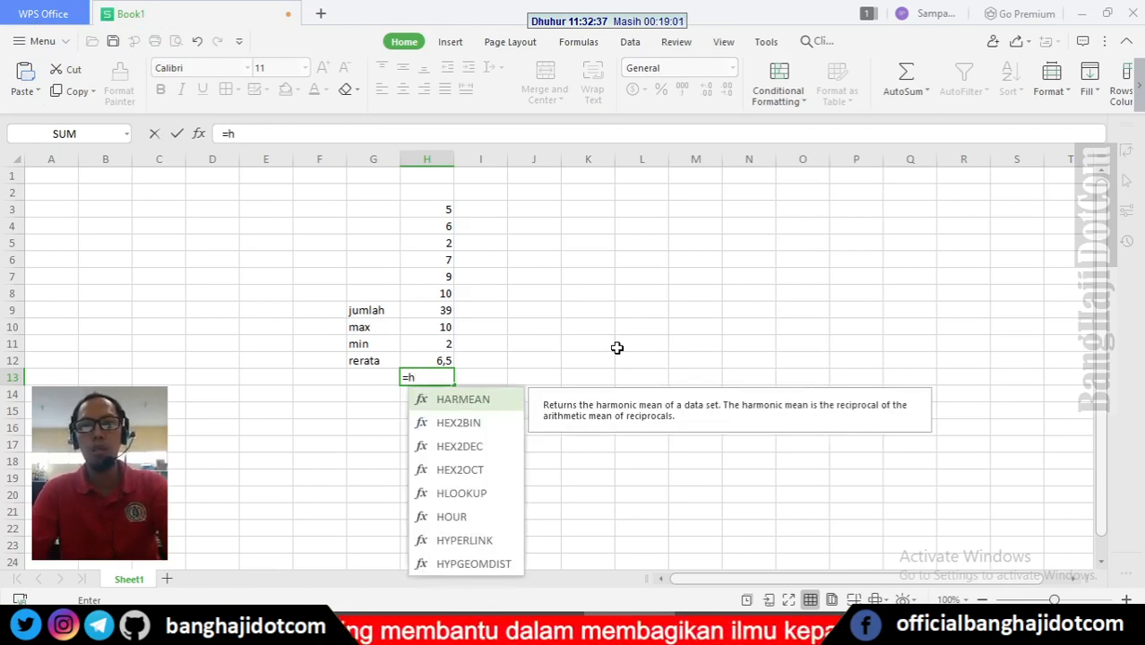
text(loo)
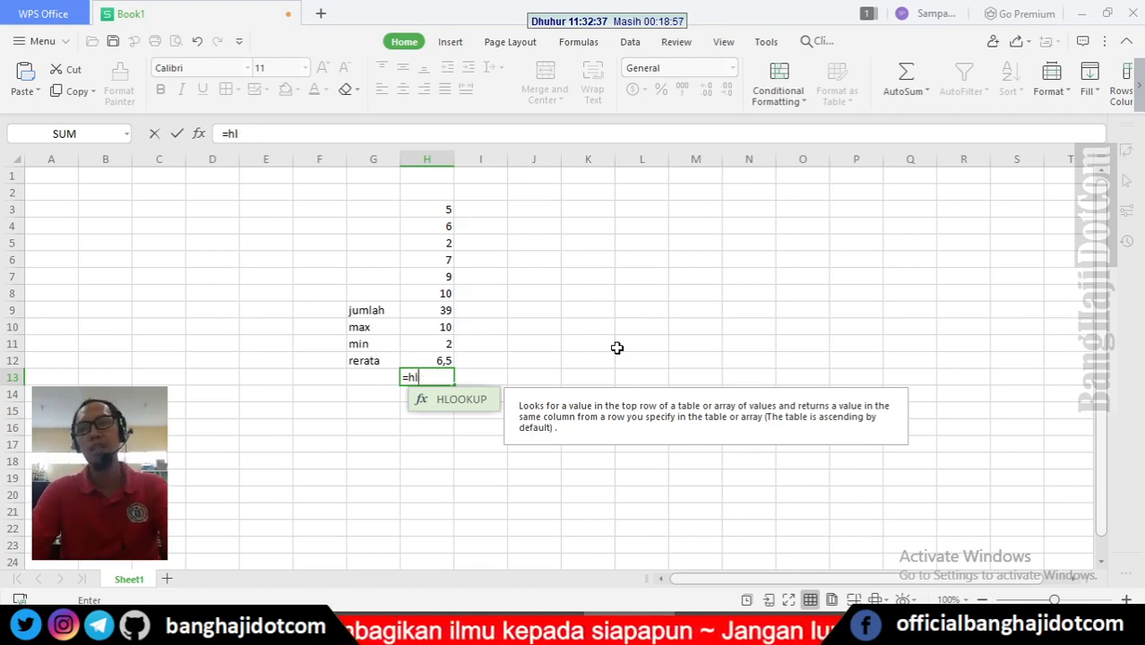
key(BackSpace)
key(BackSpace)
text(i)
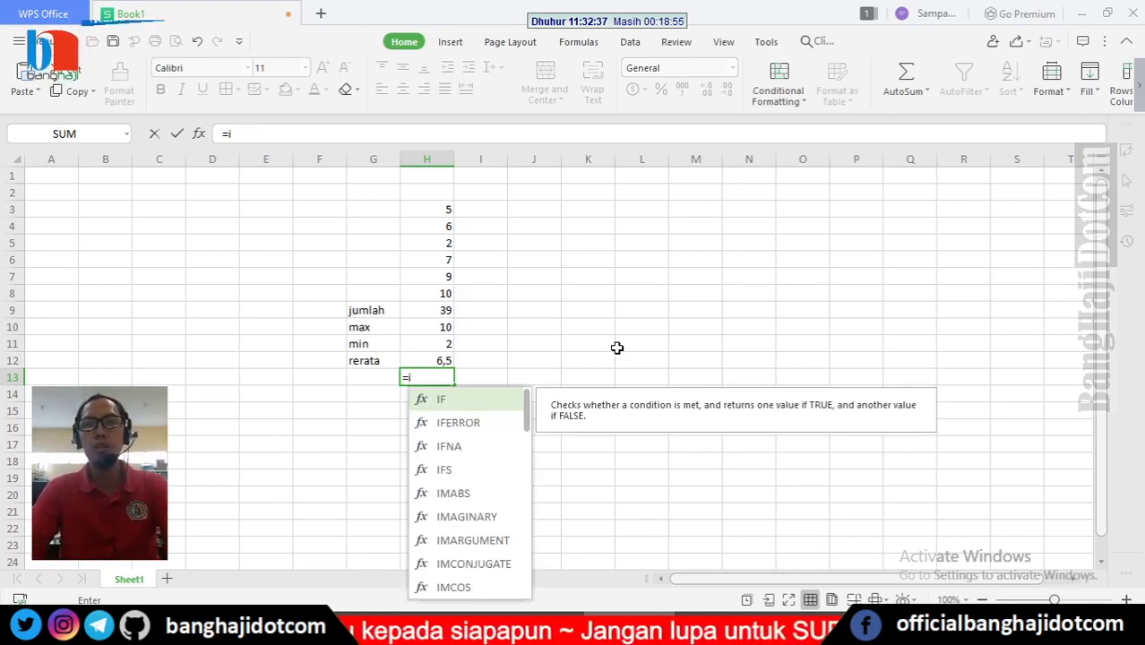
text(f)
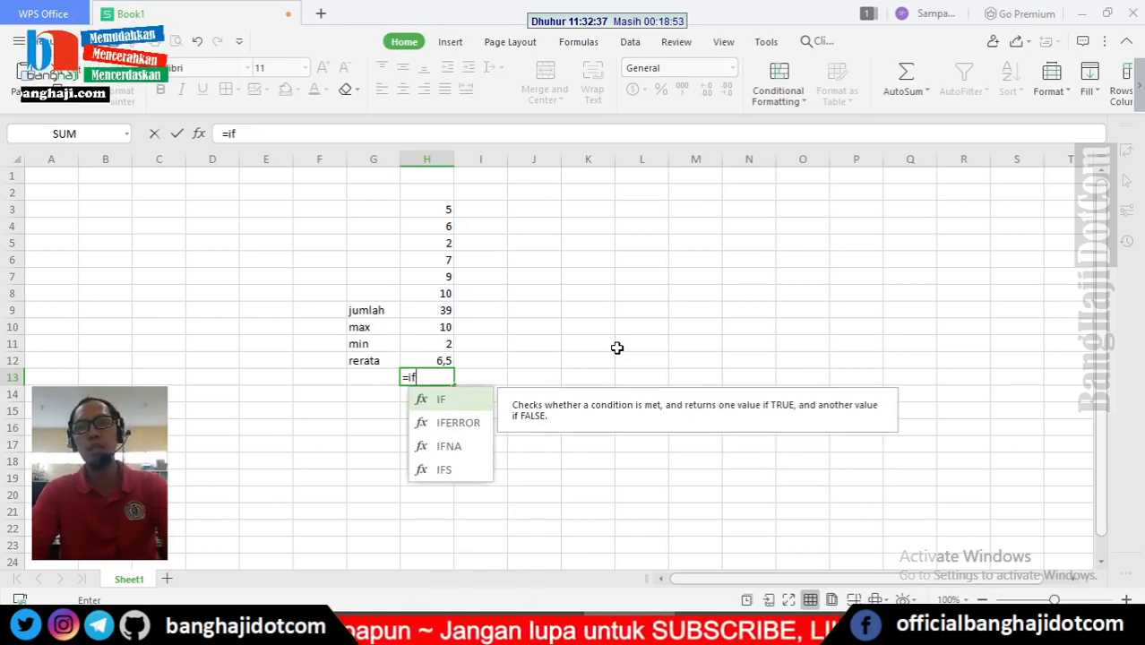
key(BackSpace)
key(BackSpace)
key(BackSpace)
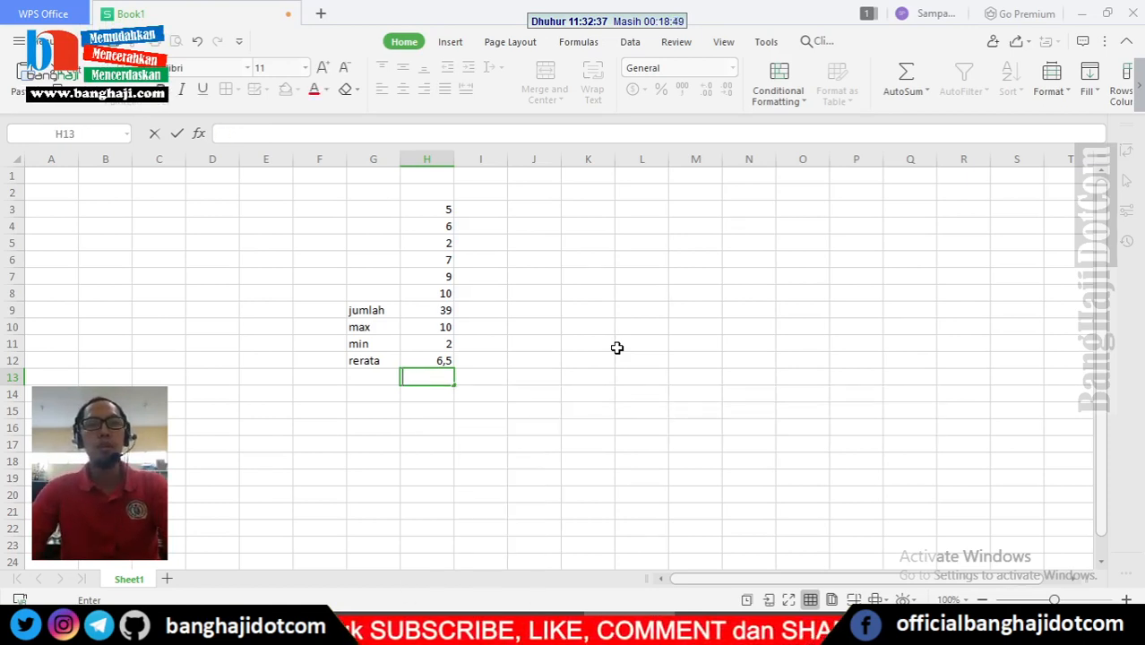
click(505, 370)
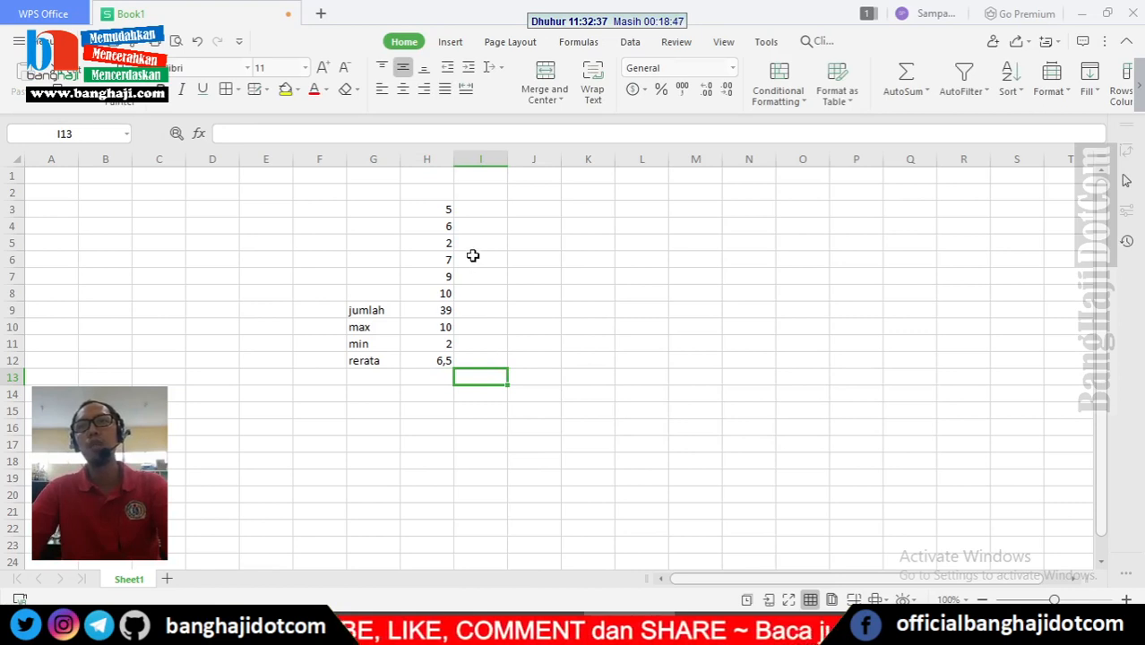
Step: Look over the insertion and page layout commands and the available AutoSum, logical and text functions
click(445, 42)
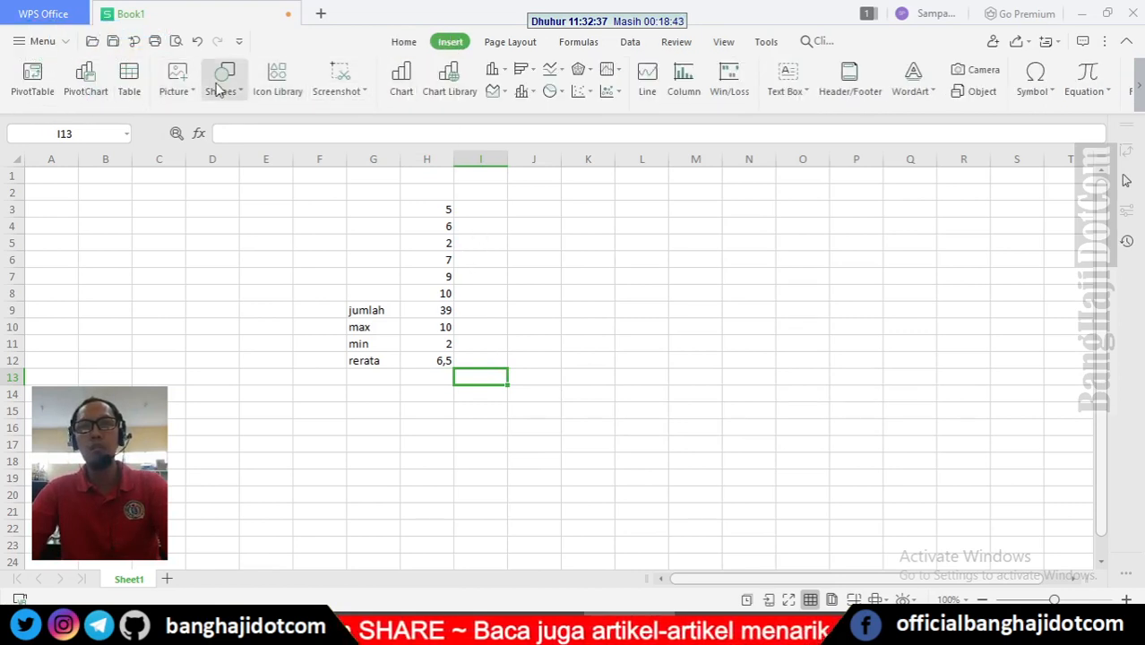
click(504, 45)
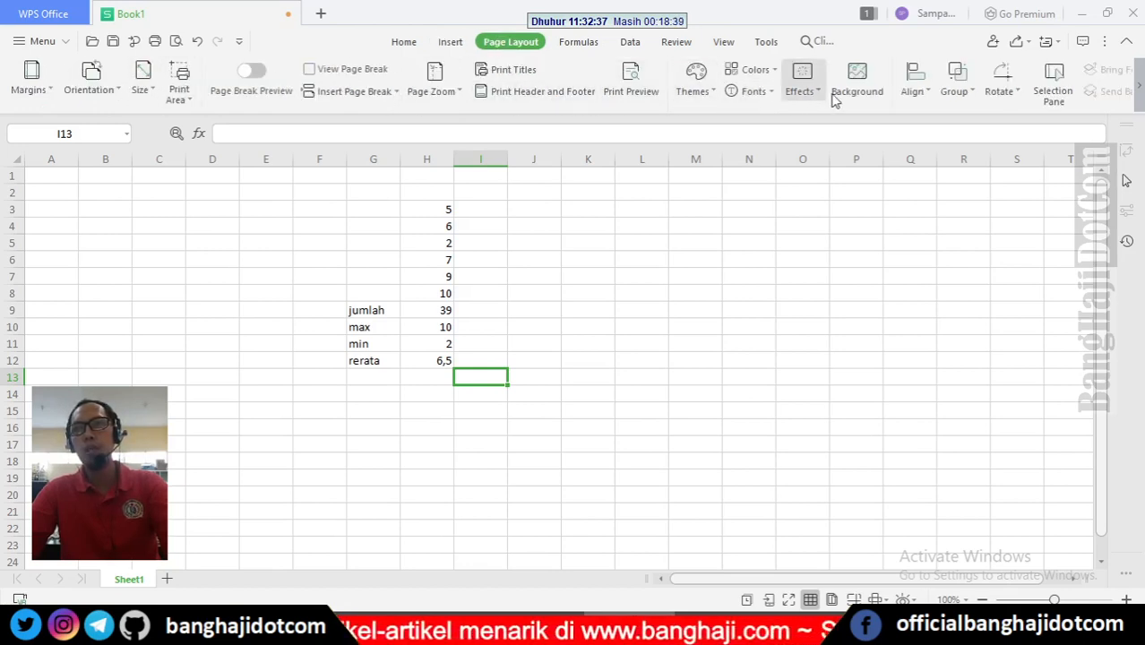
click(593, 50)
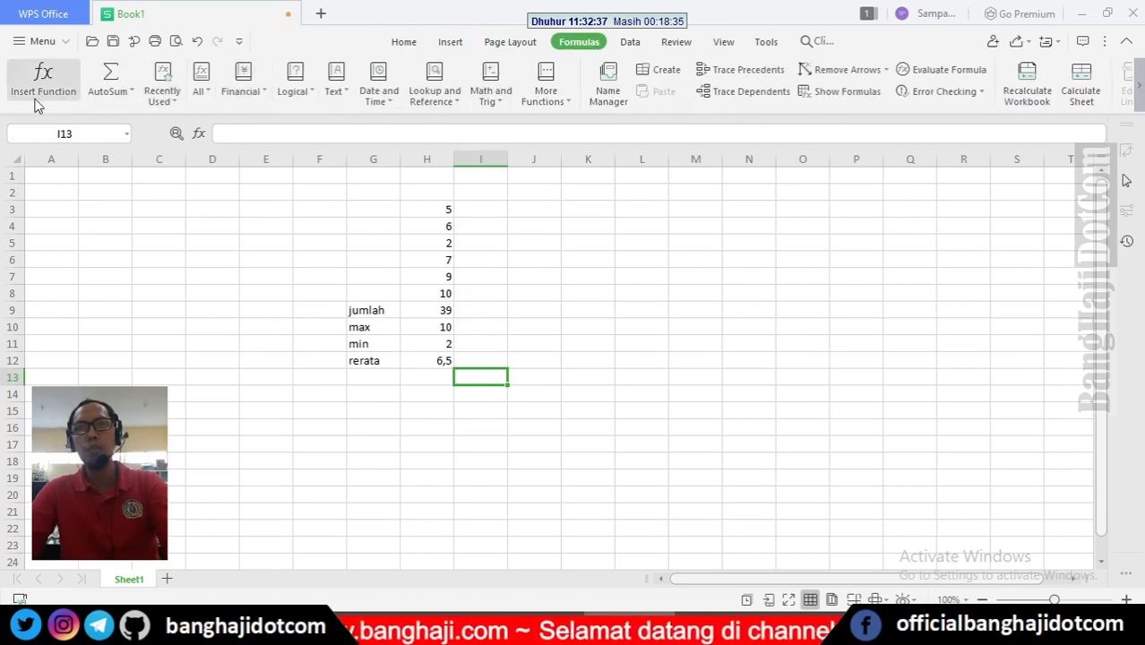
click(124, 93)
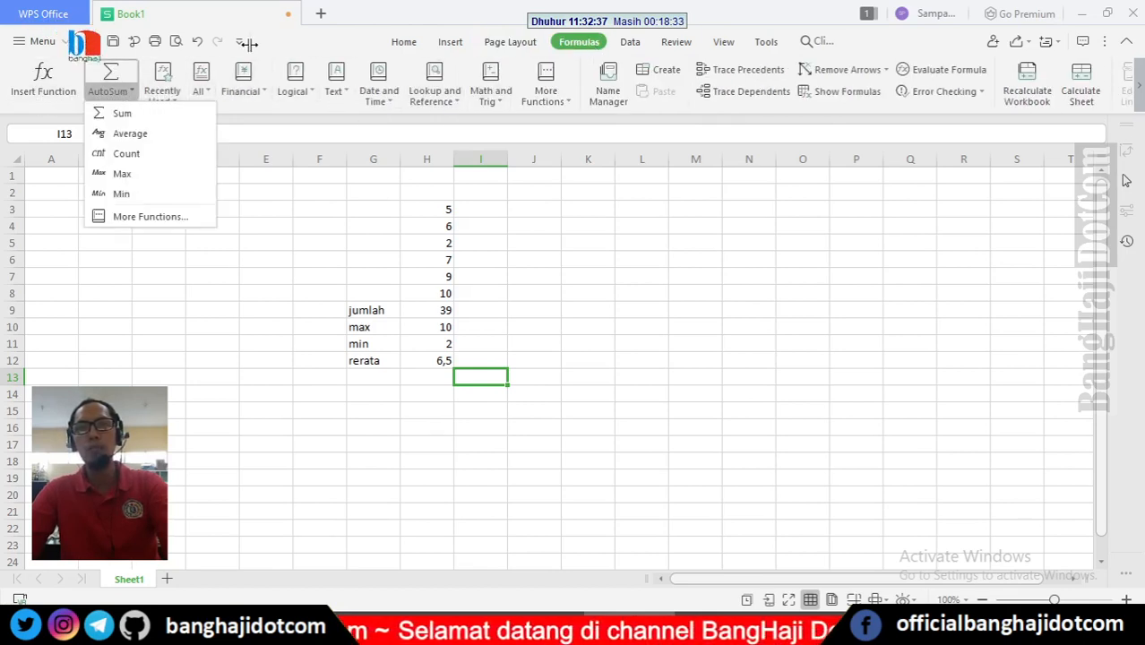
click(300, 91)
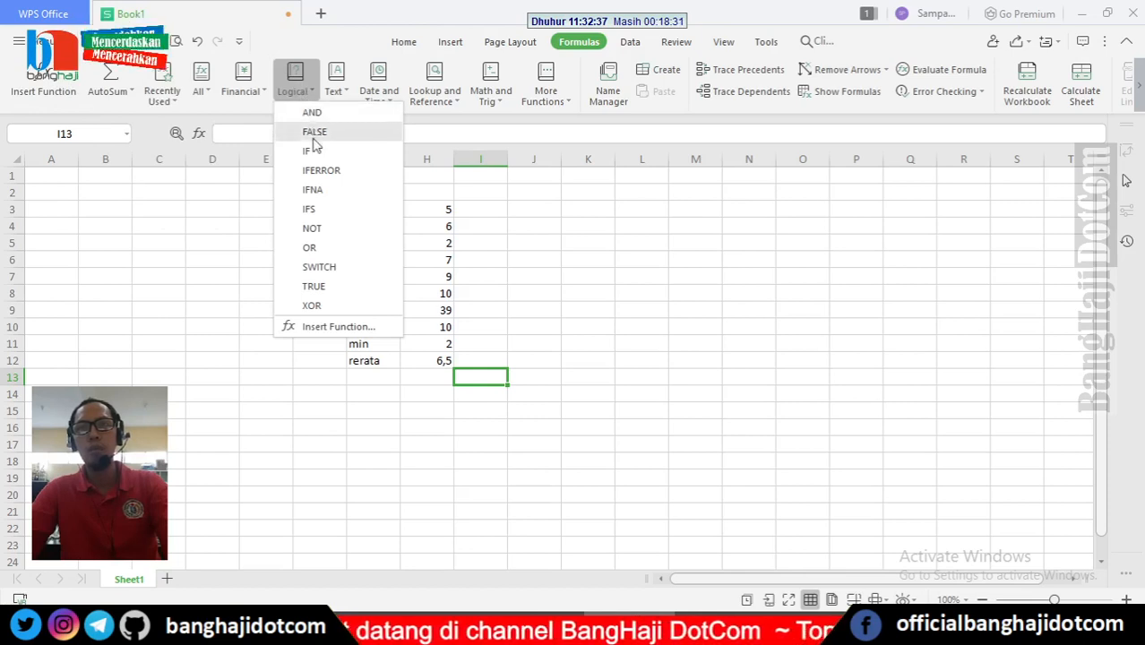
click(338, 93)
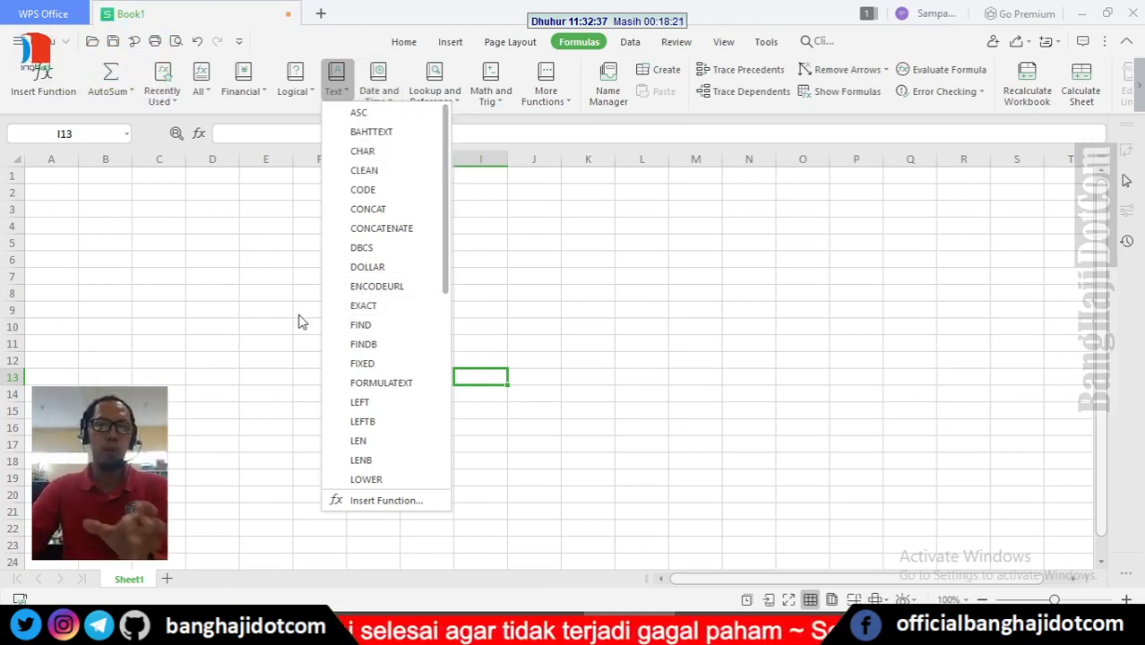
click(290, 250)
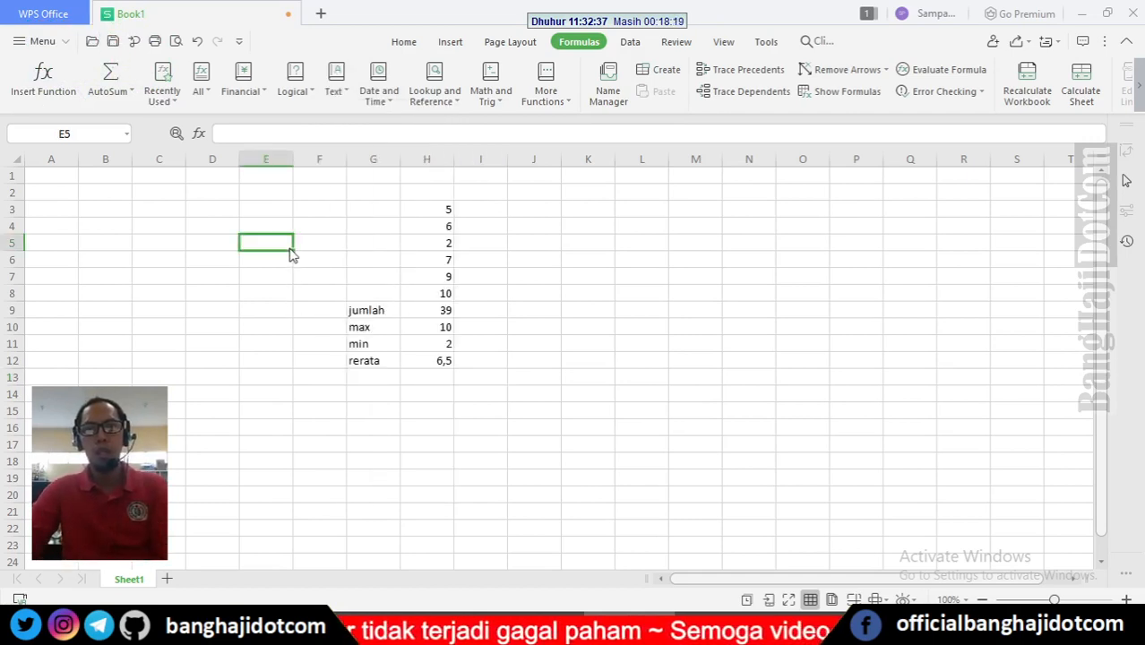
Step: Examine the available lookup and reference, math and trigonometry, and statistical functions without inserting any
click(381, 97)
click(431, 100)
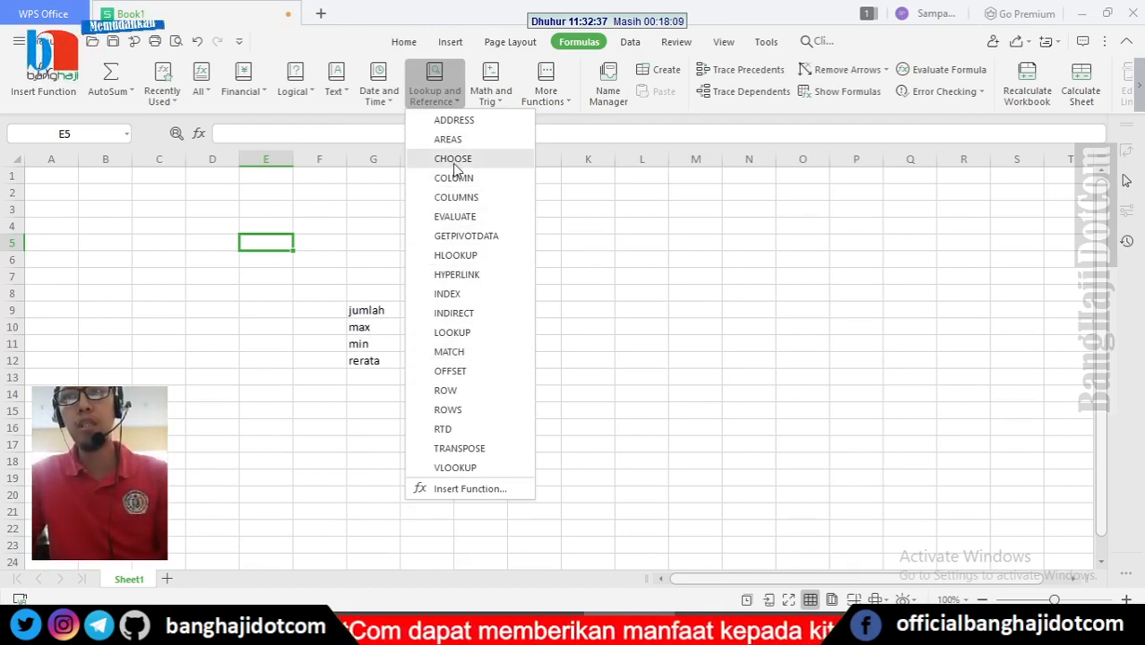
click(488, 99)
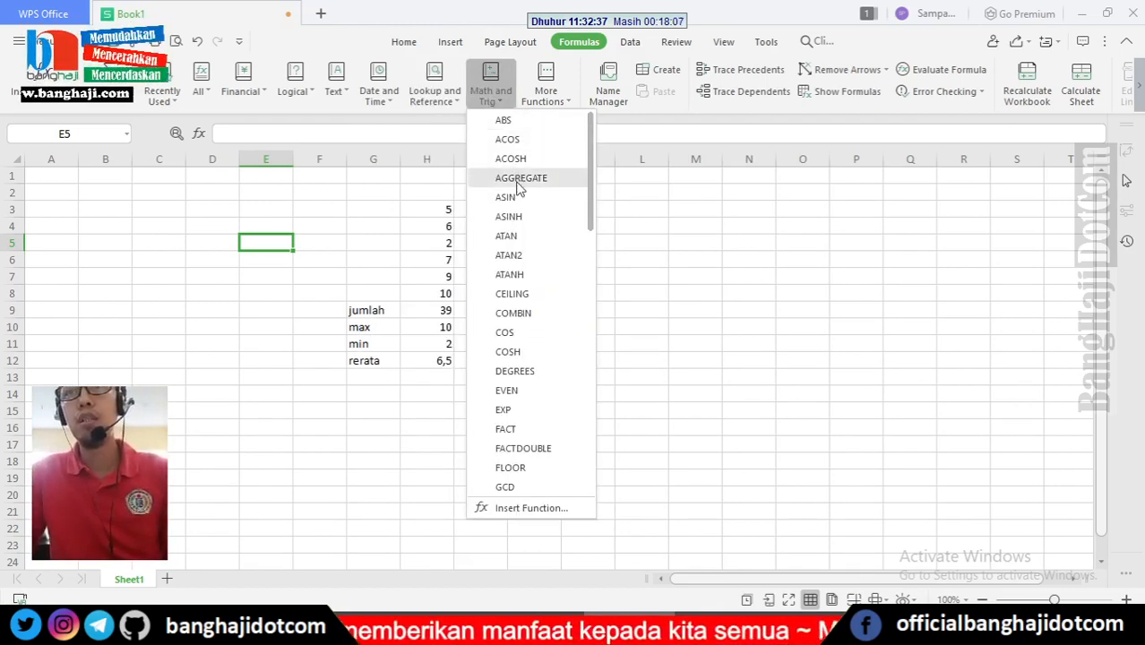
scroll(524, 427, down, 3)
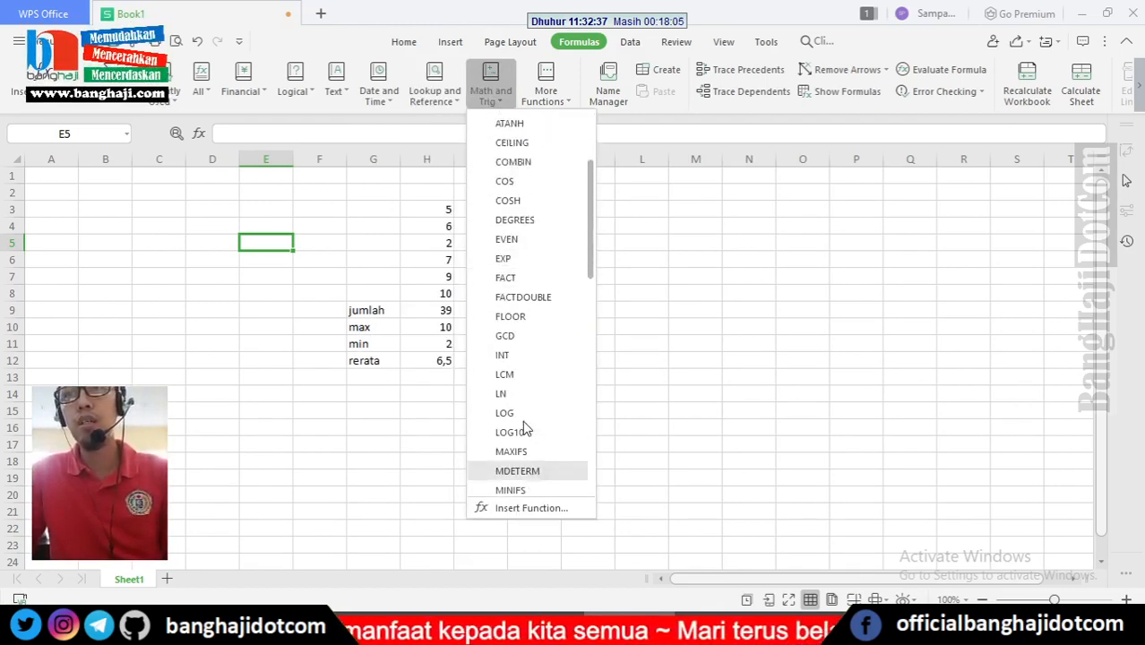
scroll(524, 427, up, 3)
click(545, 93)
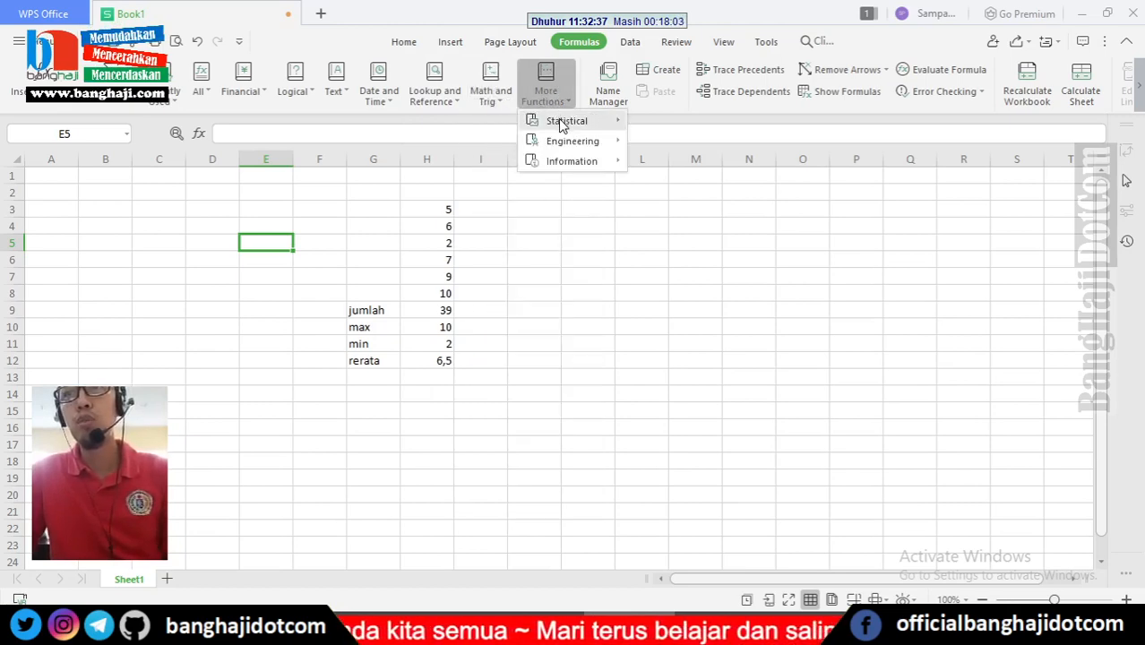
mouse_move(562, 124)
scroll(686, 251, down, 8)
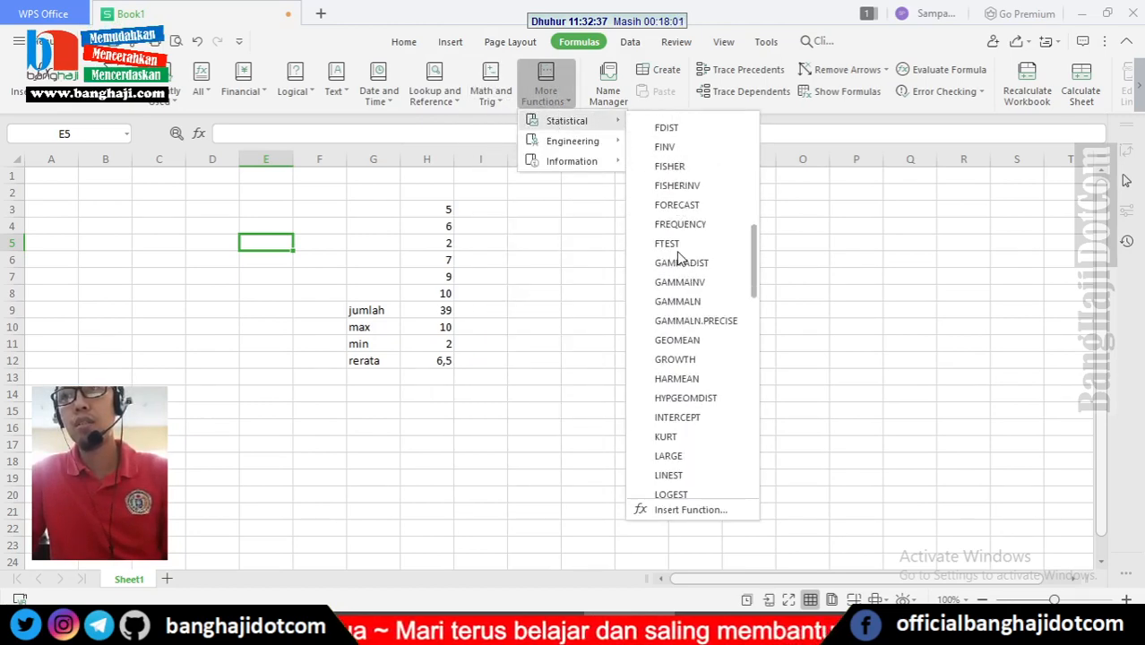
scroll(679, 257, down, 10)
scroll(678, 255, up, 8)
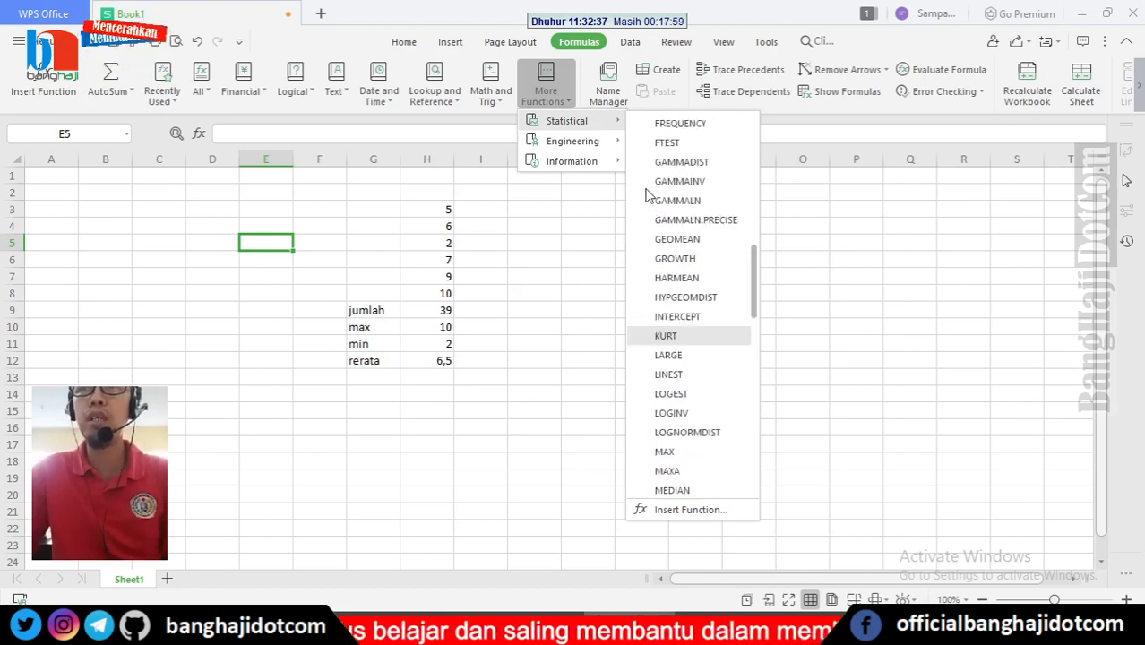
scroll(648, 193, up, 8)
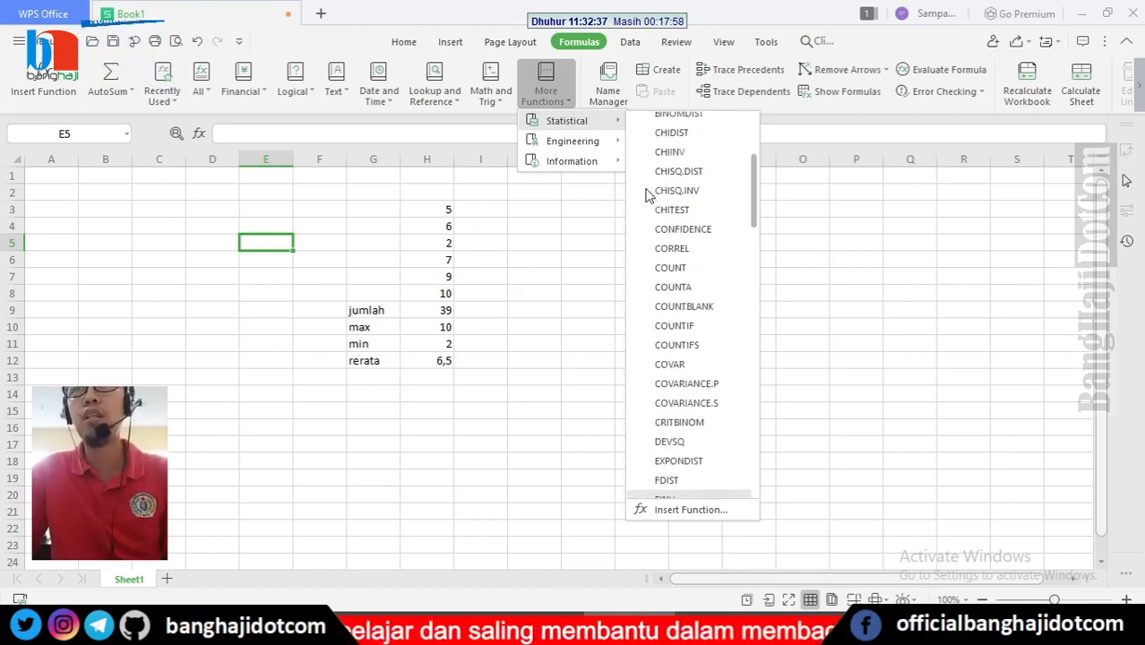
click(397, 24)
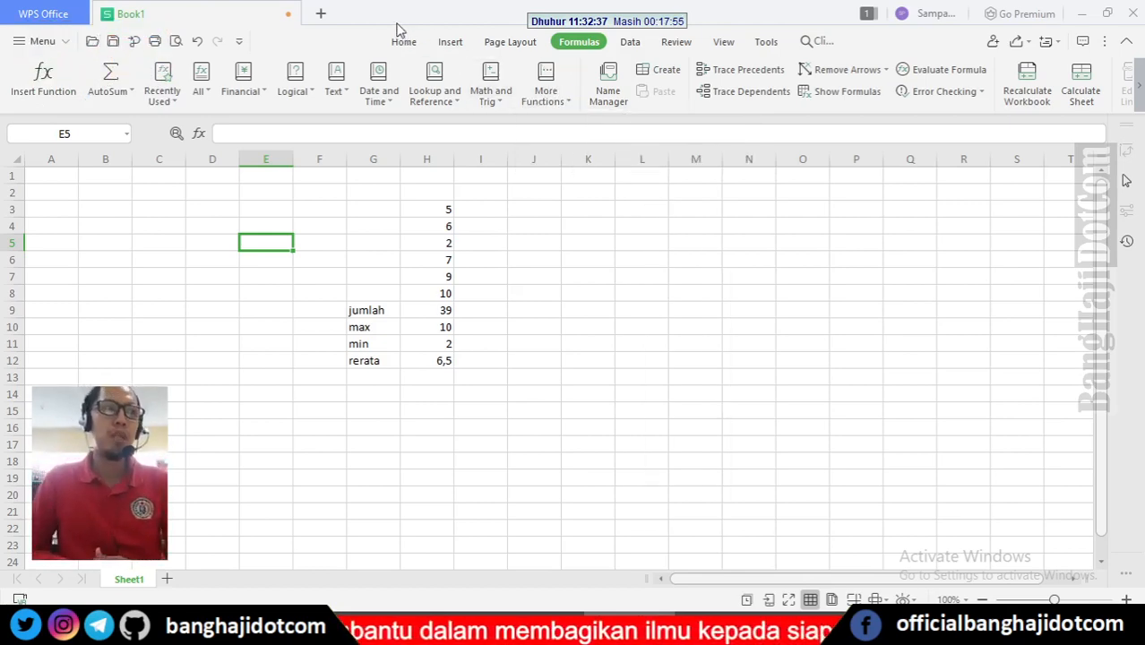